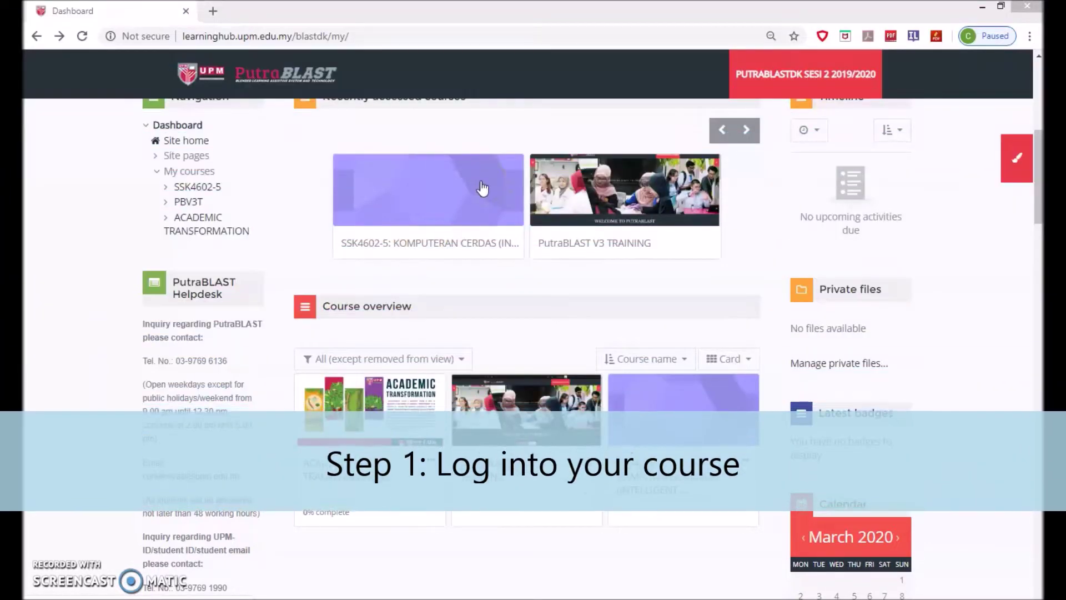
Step: Open course SSK4602-5 and go to Course administration > Reports > Logs
{"action": "left_click", "coordinate": [482, 188]}
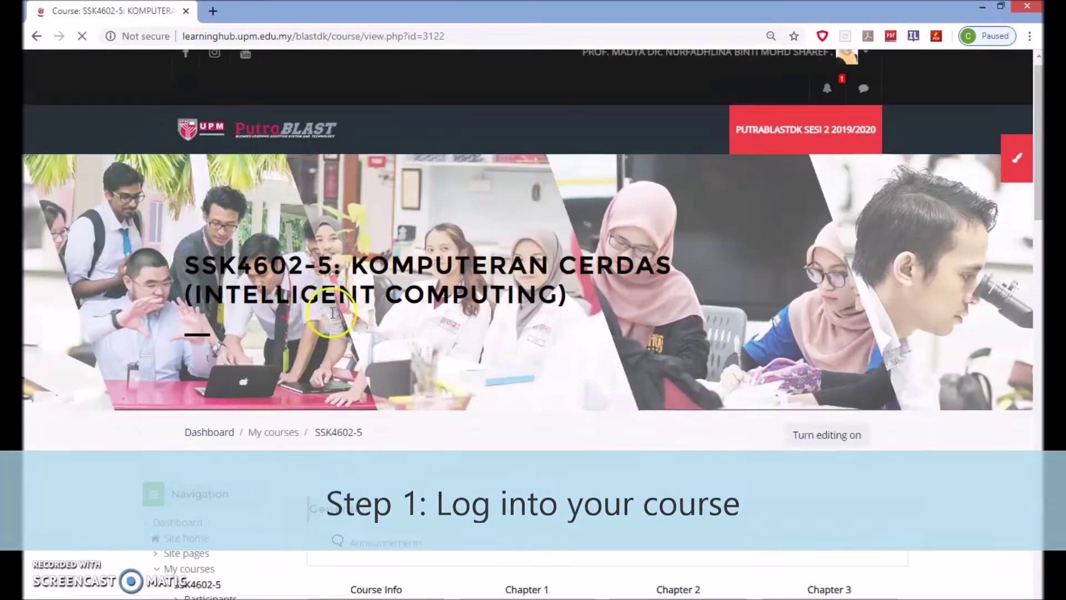
{"action": "scroll", "coordinate": [332, 312], "scroll_direction": "down", "scroll_amount": 8}
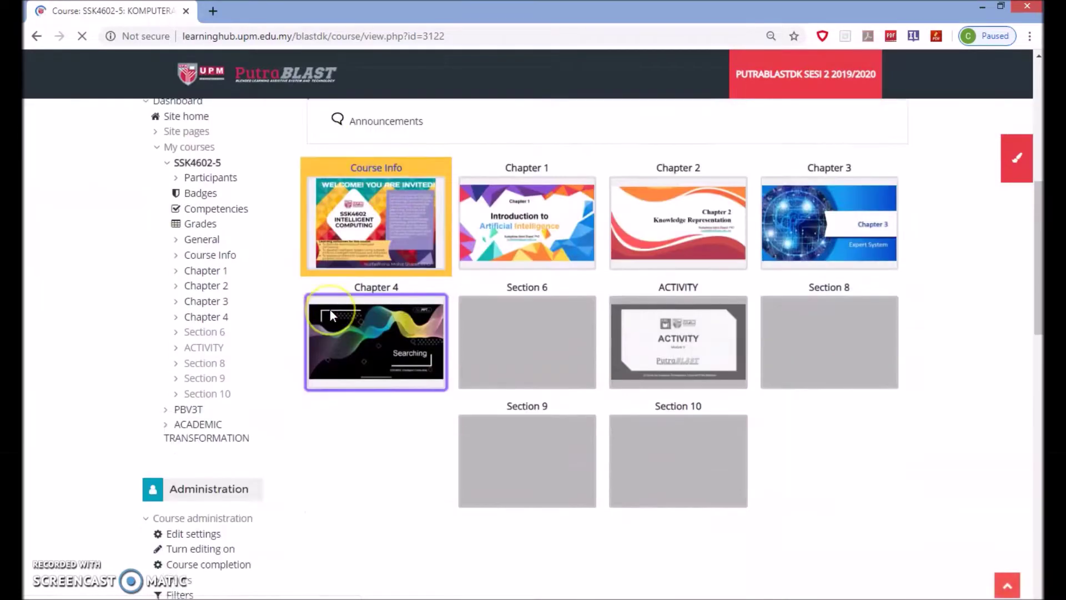
{"action": "scroll", "coordinate": [330, 310], "scroll_direction": "down", "scroll_amount": 10}
{"action": "scroll", "coordinate": [330, 310], "scroll_direction": "up", "scroll_amount": 5}
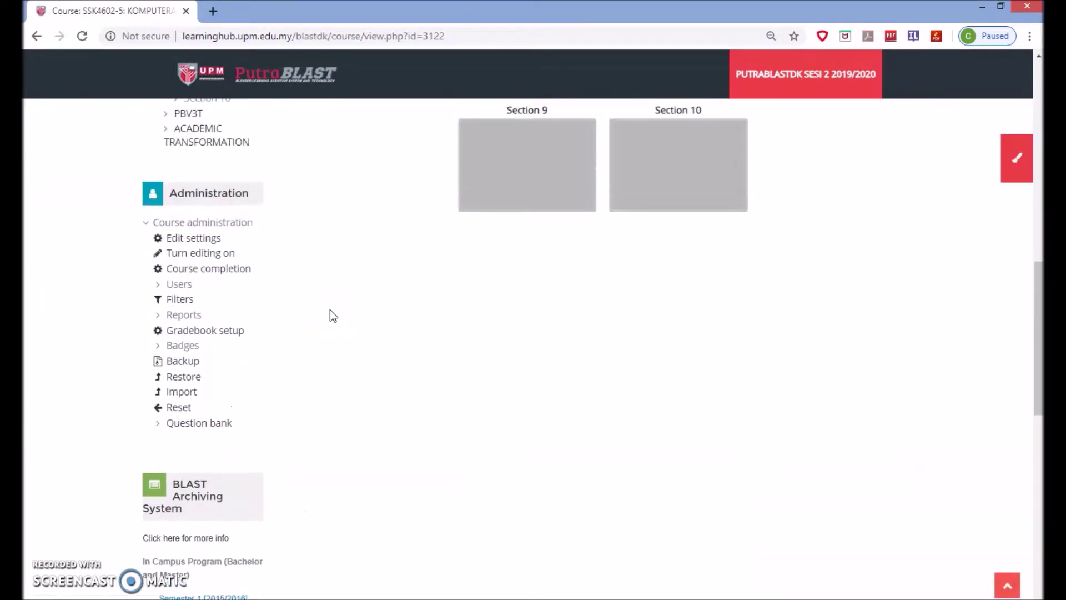
{"action": "left_click", "coordinate": [158, 318]}
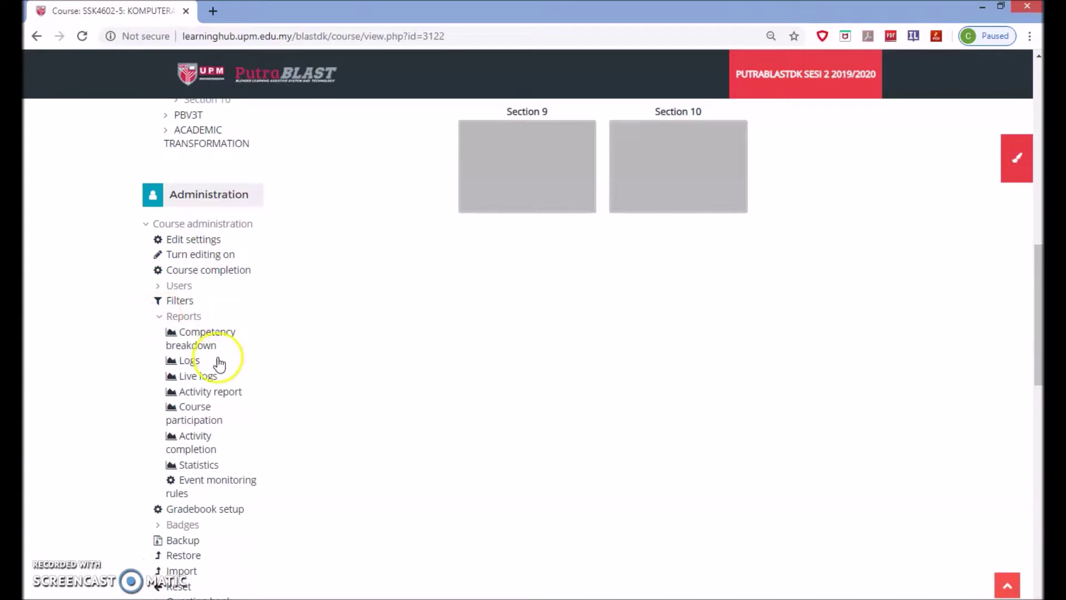
{"action": "left_click", "coordinate": [190, 361]}
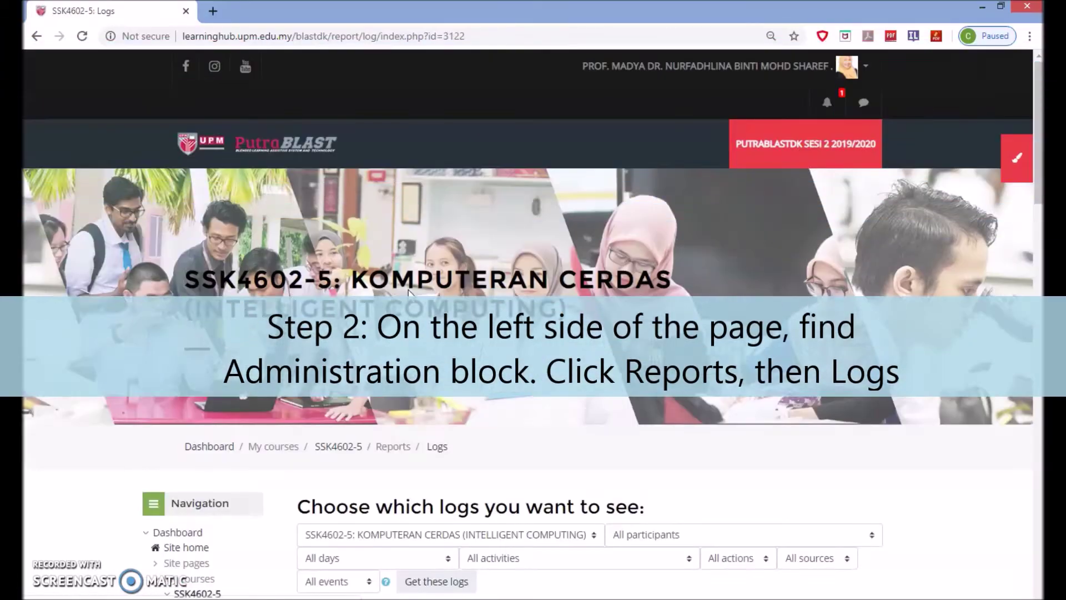
Step: Choose the Chat-Knowledge Representation activity in the logs filter and fetch those logs
{"action": "scroll", "coordinate": [408, 290], "scroll_direction": "down", "scroll_amount": 5}
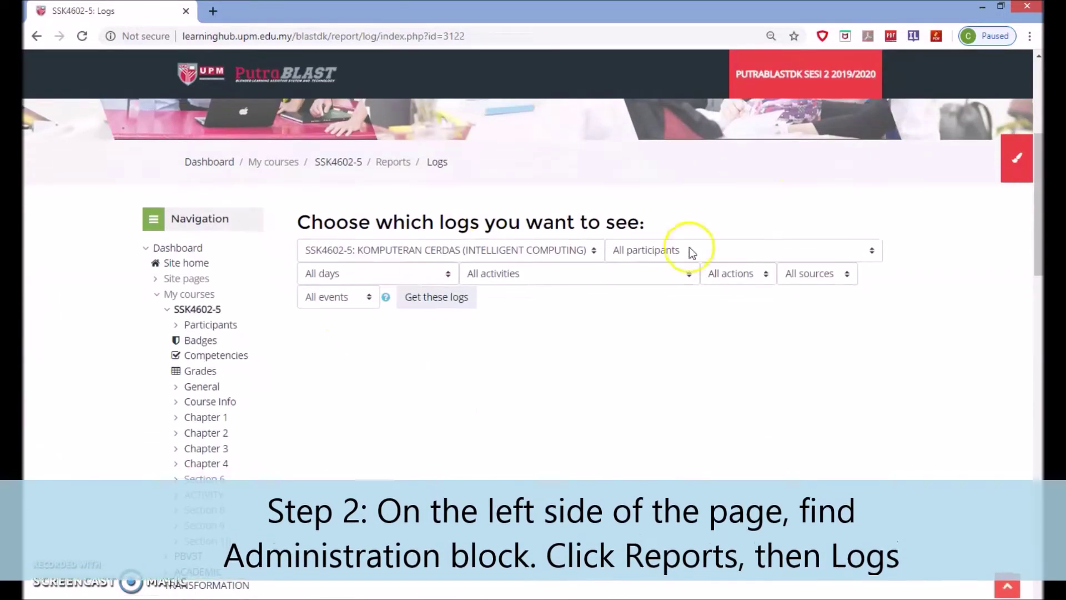
{"action": "left_click", "coordinate": [506, 278]}
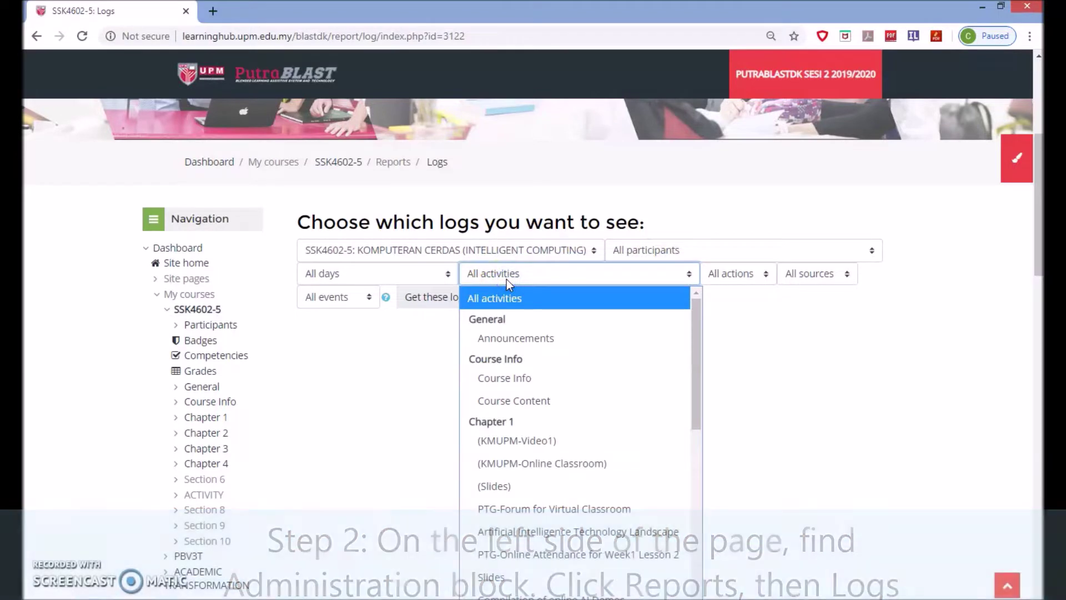
{"action": "scroll", "coordinate": [555, 363], "scroll_direction": "down", "scroll_amount": 5}
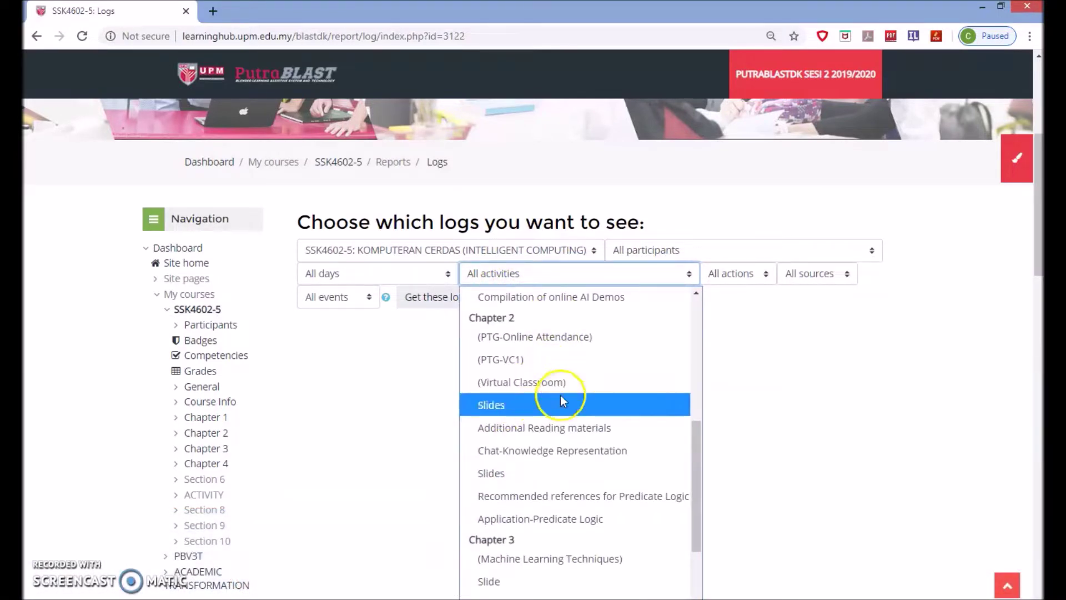
{"action": "left_click", "coordinate": [551, 448]}
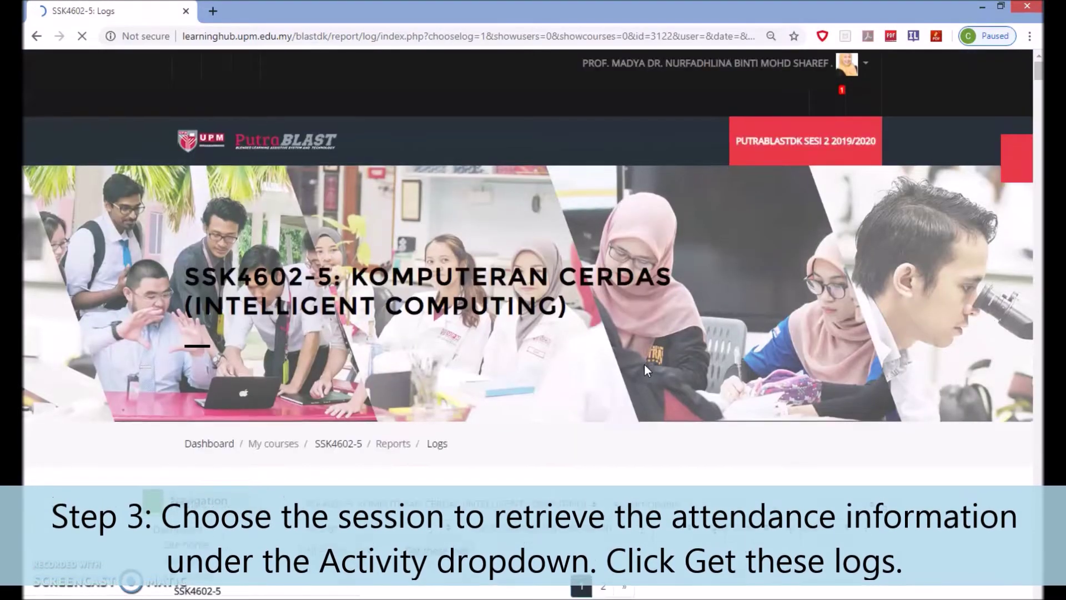
Step: Download the filtered chat logs in Comma separated values (.csv) format
{"action": "scroll", "coordinate": [646, 370], "scroll_direction": "down", "scroll_amount": 20}
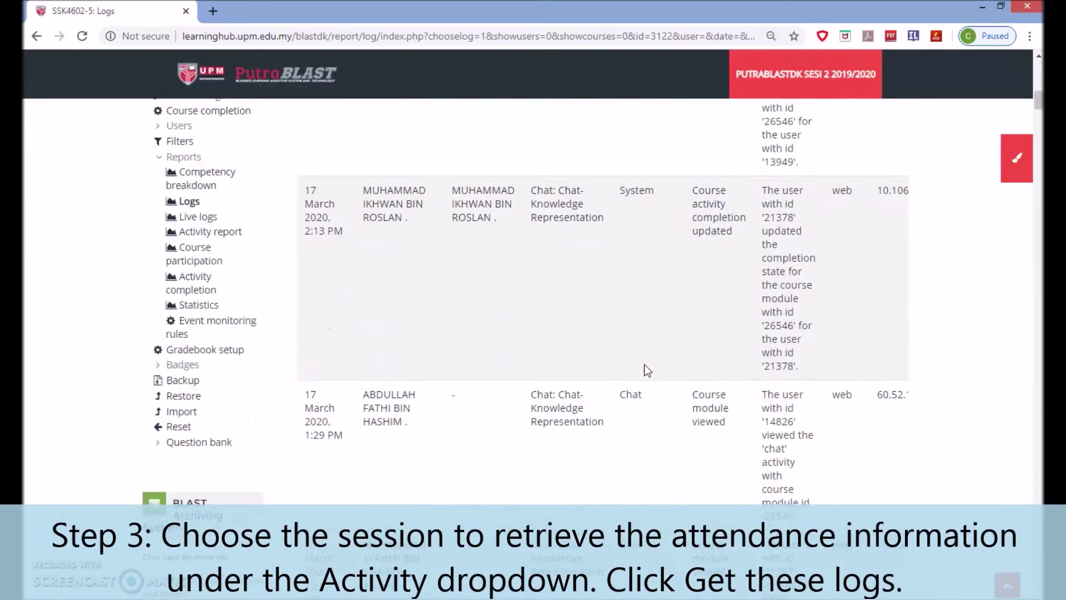
{"action": "scroll", "coordinate": [644, 364], "scroll_direction": "down", "scroll_amount": 15}
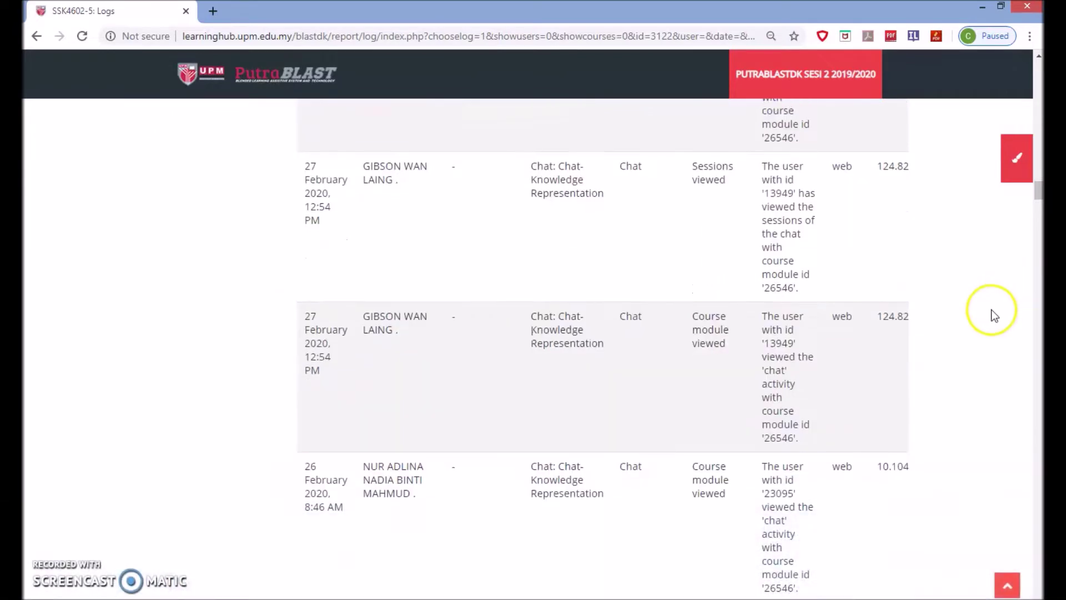
{"action": "scroll", "coordinate": [991, 308], "scroll_direction": "down", "scroll_amount": 10}
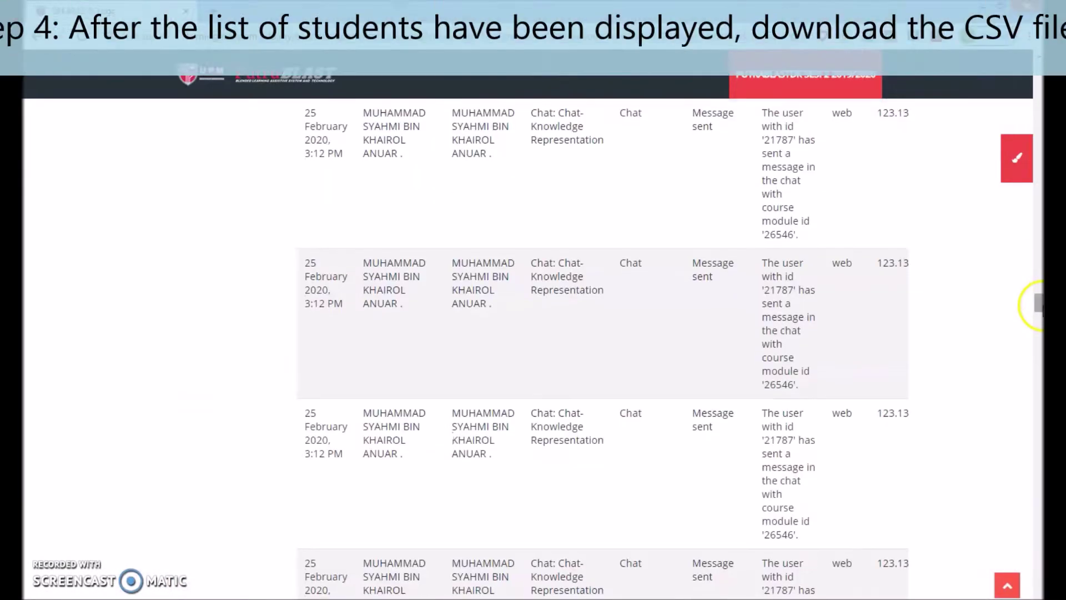
{"action": "scroll", "coordinate": [853, 465], "scroll_direction": "down", "scroll_amount": 10}
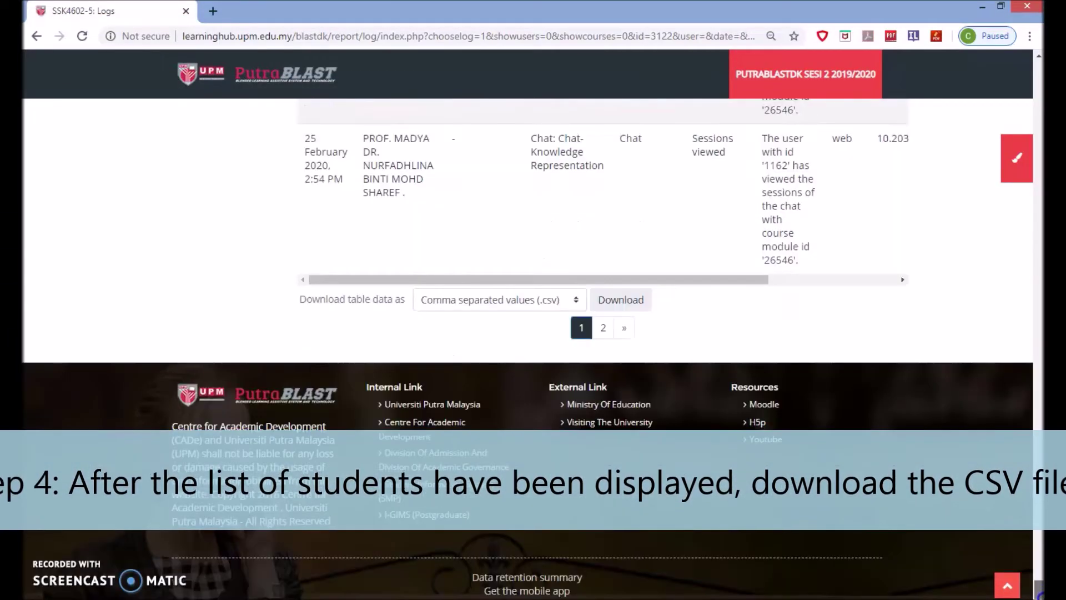
{"action": "left_click", "coordinate": [610, 301]}
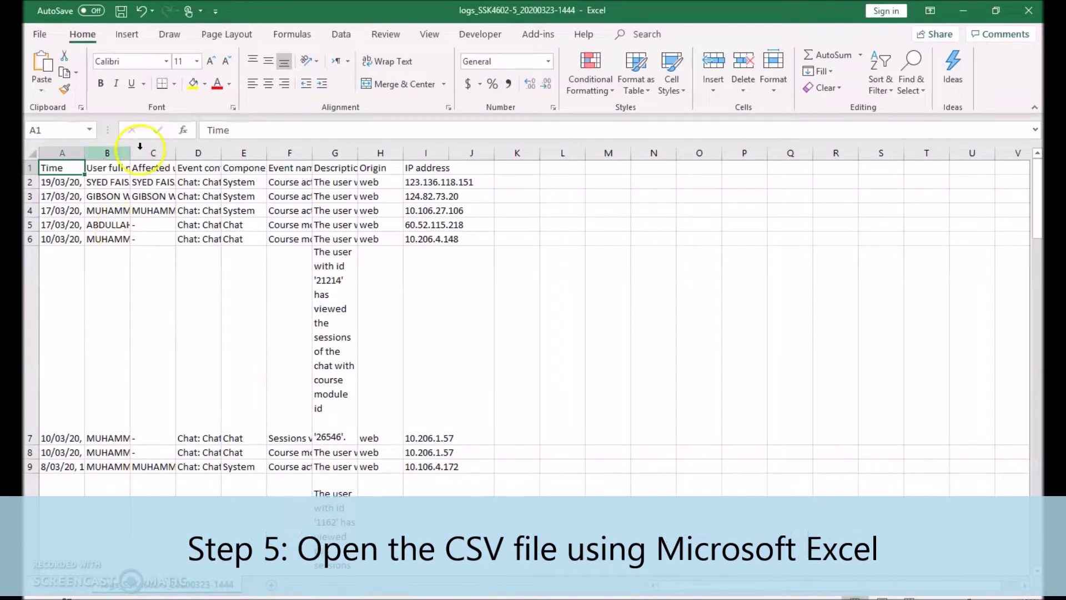
Step: In the logs CSV in Excel, widen column D (Event context) and select the whole sheet
{"action": "left_click", "coordinate": [108, 151]}
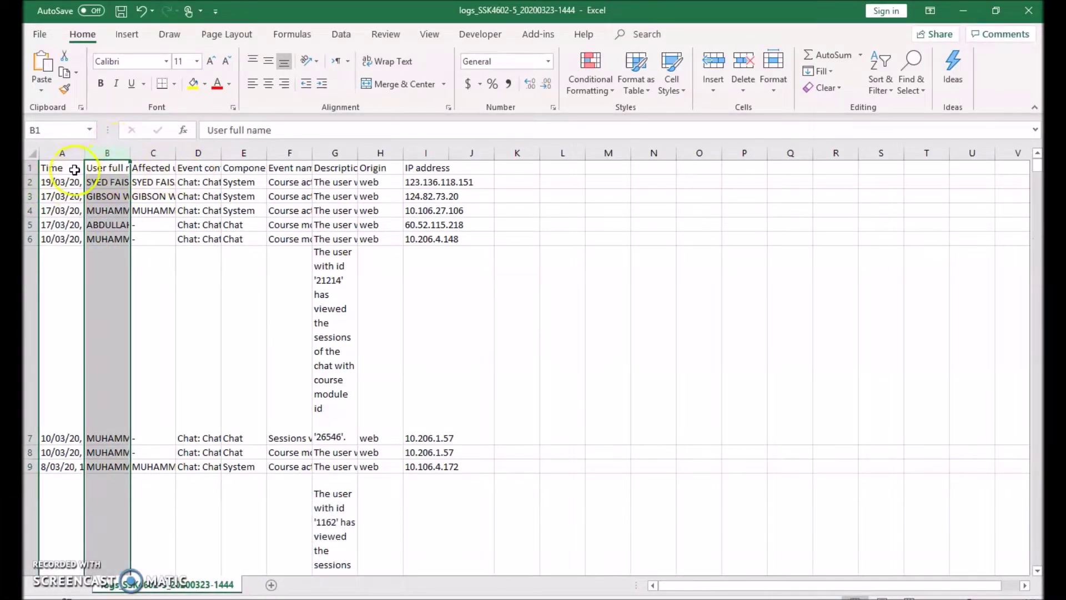
{"action": "scroll", "coordinate": [75, 170], "scroll_direction": "down", "scroll_amount": 6}
{"action": "scroll", "coordinate": [74, 170], "scroll_direction": "up", "scroll_amount": 6}
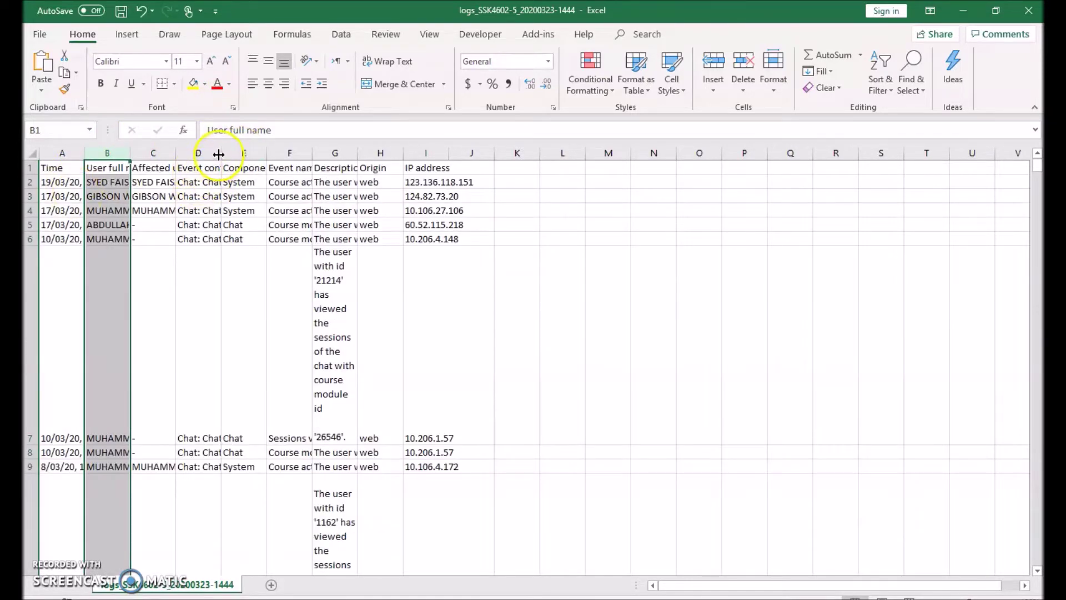
{"action": "left_click_drag", "start_coordinate": [268, 162], "coordinate": [270, 162]}
{"action": "left_click", "coordinate": [230, 190]}
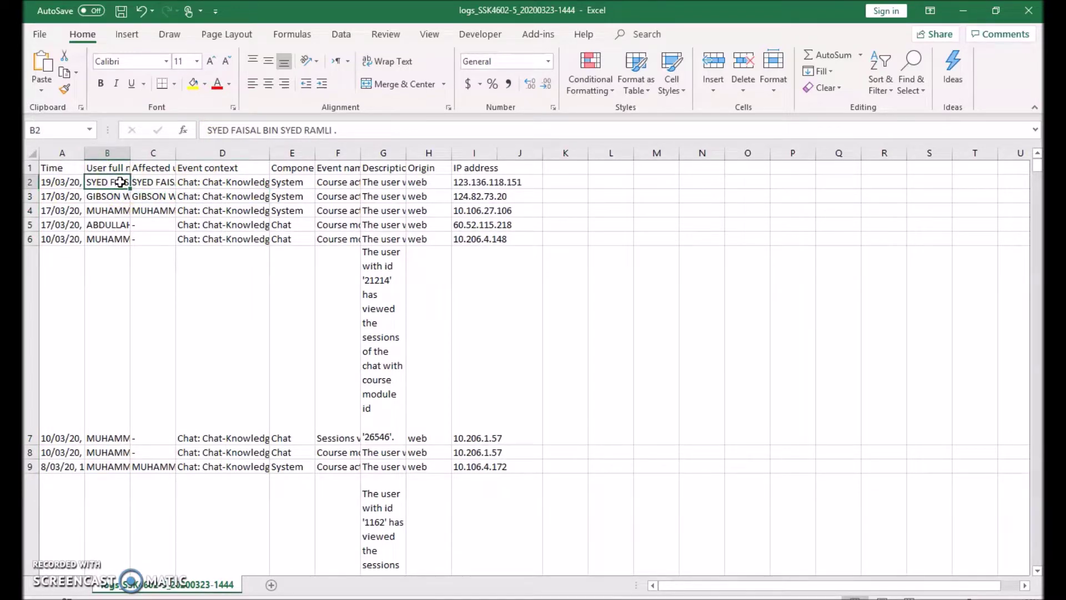
{"action": "left_click", "coordinate": [30, 156]}
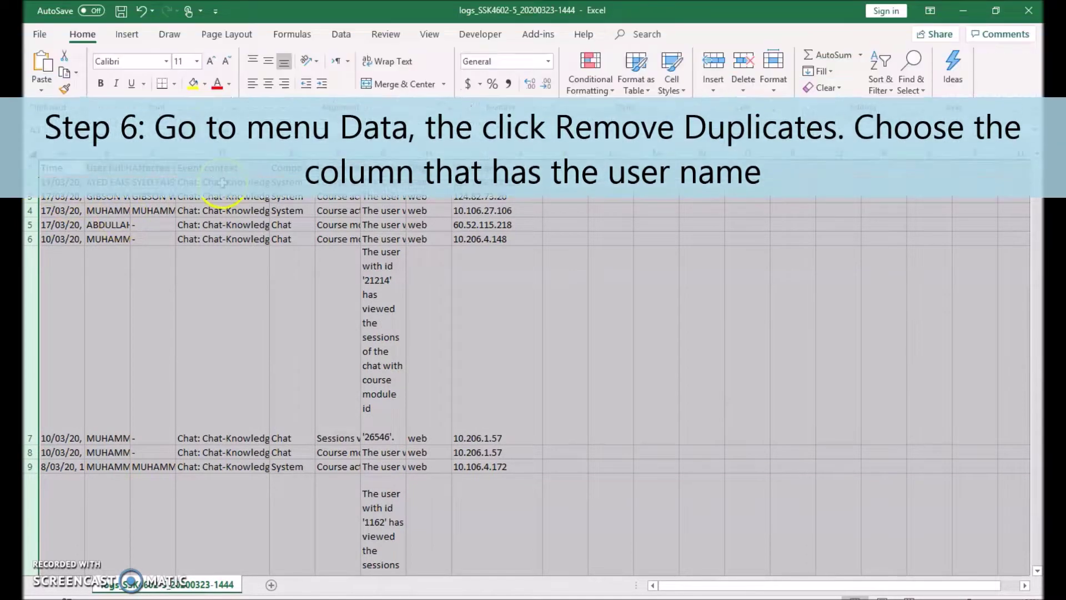
Step: Remove Duplicates on column B only, deleting 123 rows and leaving 23 unique users
{"action": "left_click", "coordinate": [341, 35]}
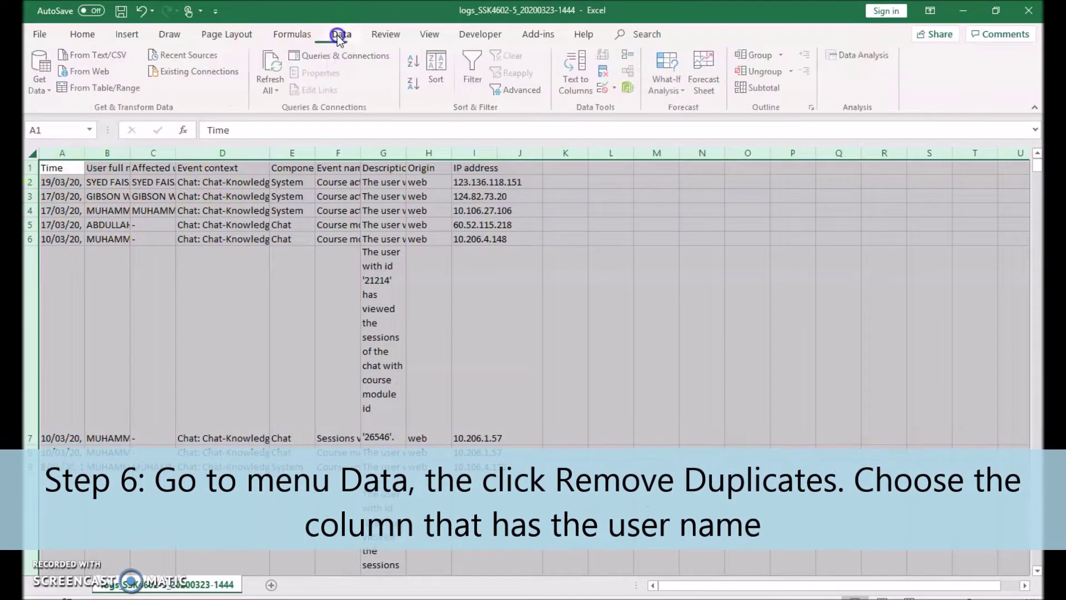
{"action": "left_click", "coordinate": [608, 78]}
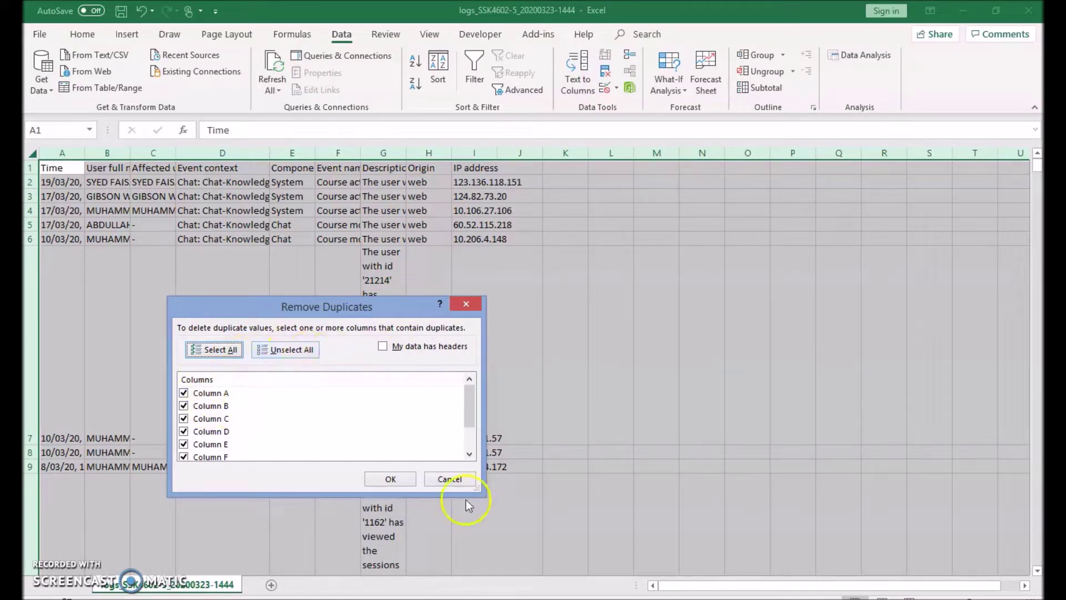
{"action": "left_click", "coordinate": [464, 481]}
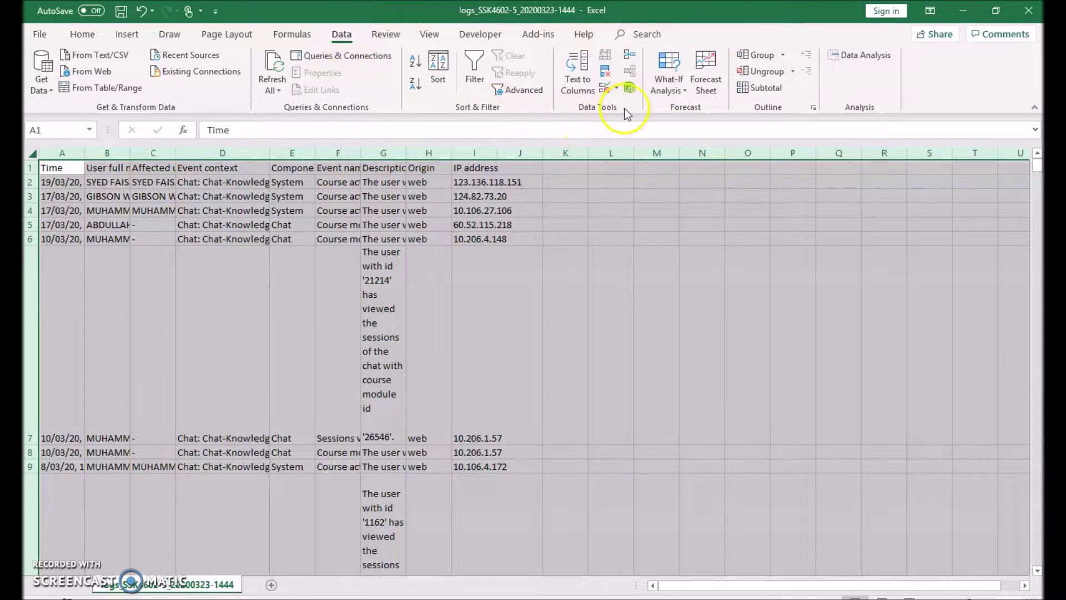
{"action": "left_click", "coordinate": [606, 73]}
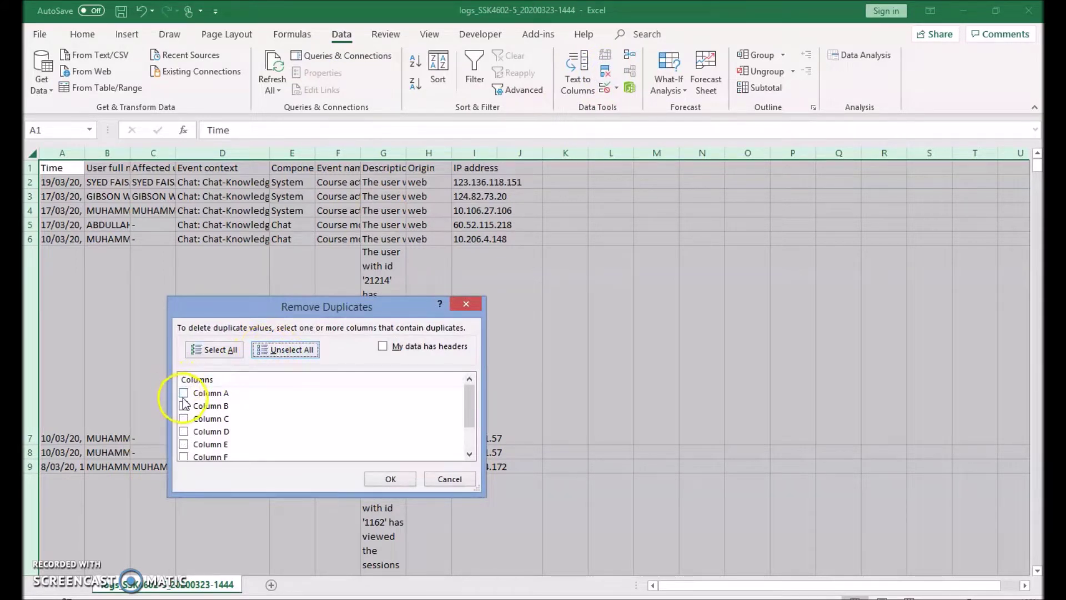
{"action": "left_click", "coordinate": [408, 484]}
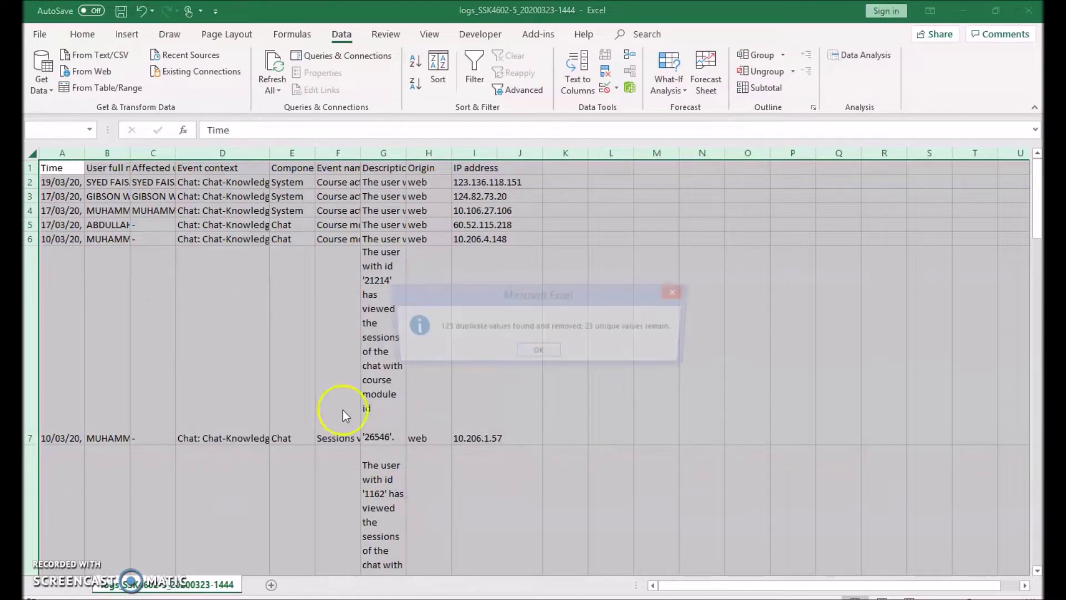
{"action": "left_click", "coordinate": [544, 353]}
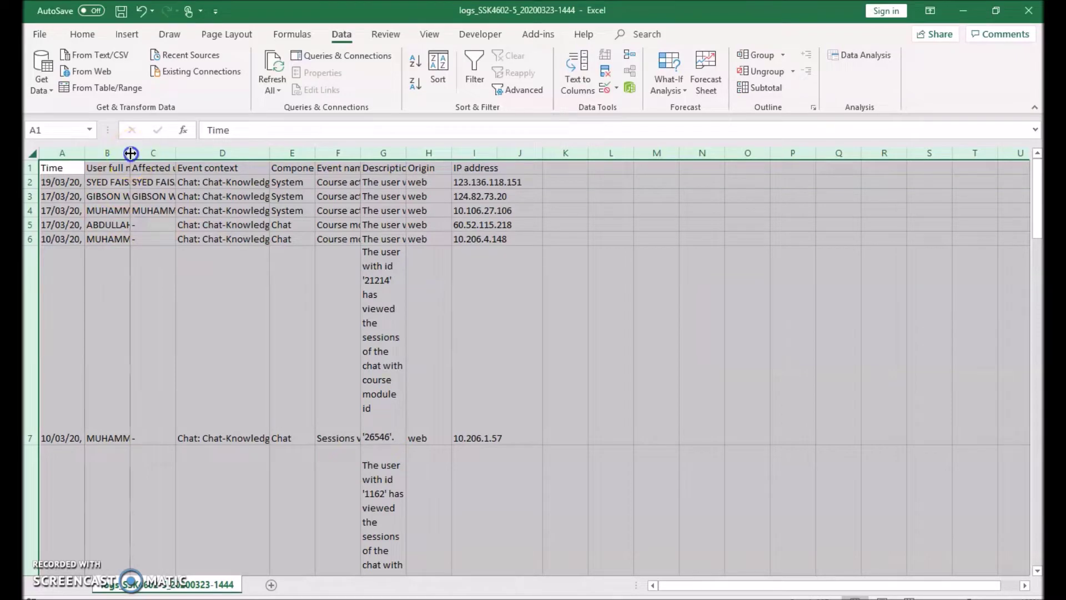
Step: Widen the columns, shrink rows 7 and 8 to normal height, and minimize the workbook
{"action": "left_click_drag", "start_coordinate": [373, 165], "coordinate": [381, 164]}
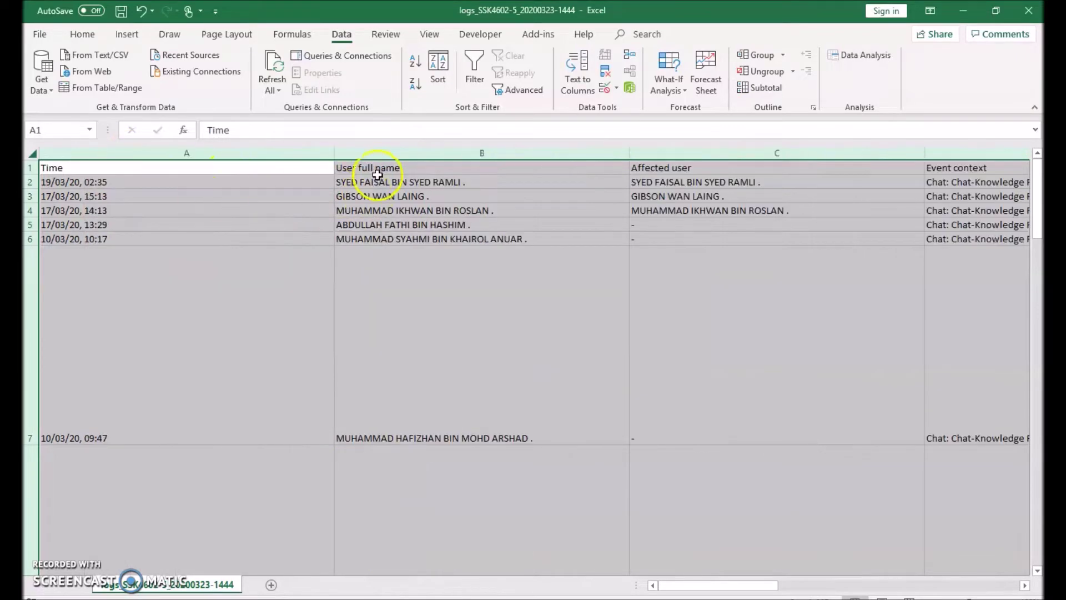
{"action": "left_click", "coordinate": [378, 178]}
{"action": "scroll", "coordinate": [400, 219], "scroll_direction": "down", "scroll_amount": 6}
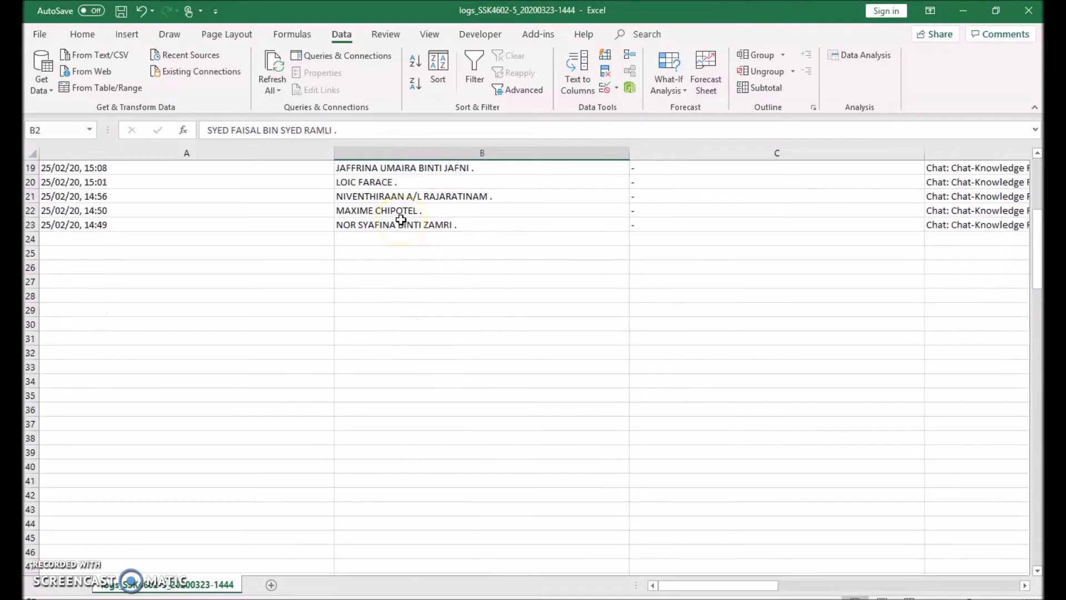
{"action": "scroll", "coordinate": [399, 219], "scroll_direction": "up", "scroll_amount": 6}
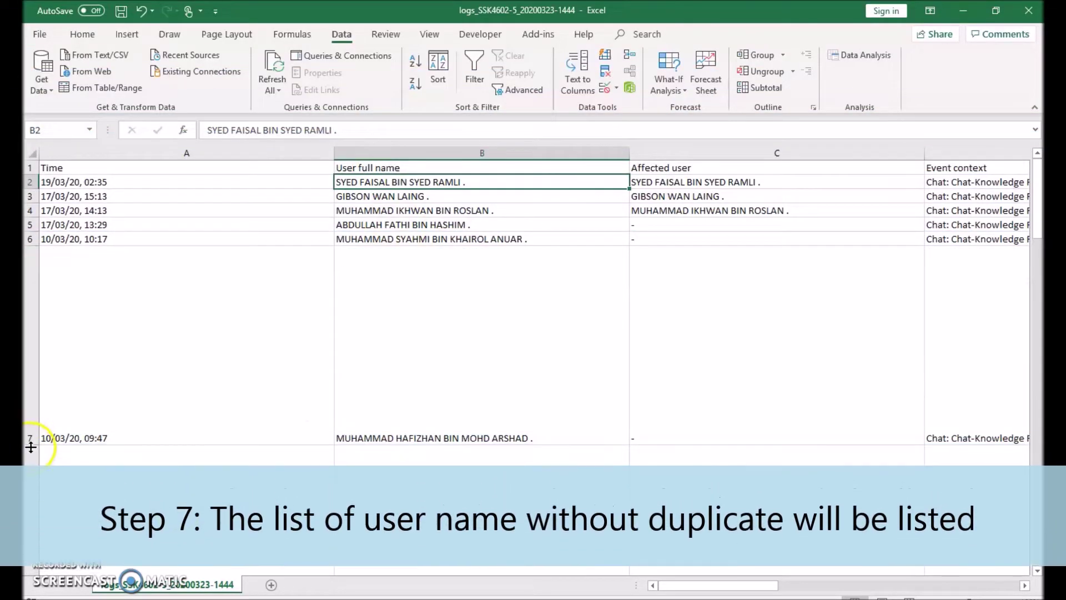
{"action": "left_click_drag", "start_coordinate": [31, 446], "coordinate": [34, 282]}
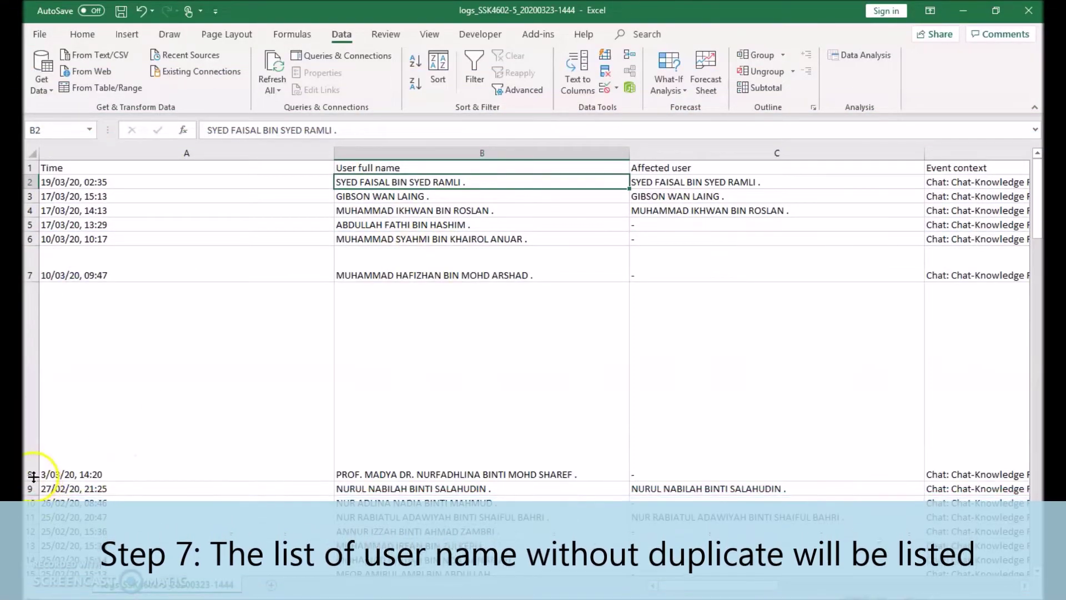
{"action": "left_click_drag", "start_coordinate": [32, 480], "coordinate": [32, 311]}
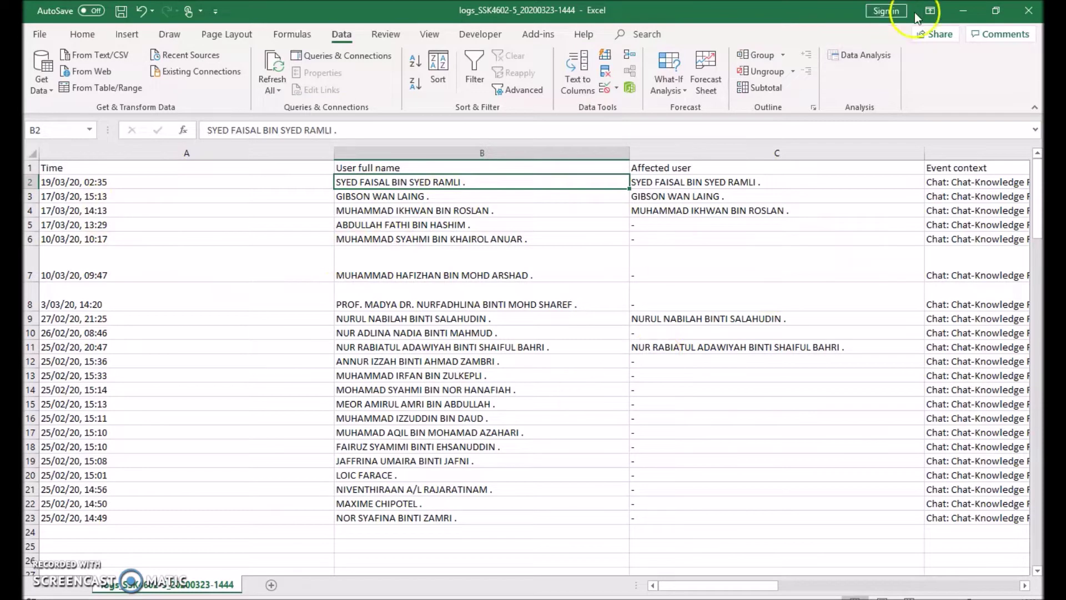
{"action": "left_click", "coordinate": [963, 12]}
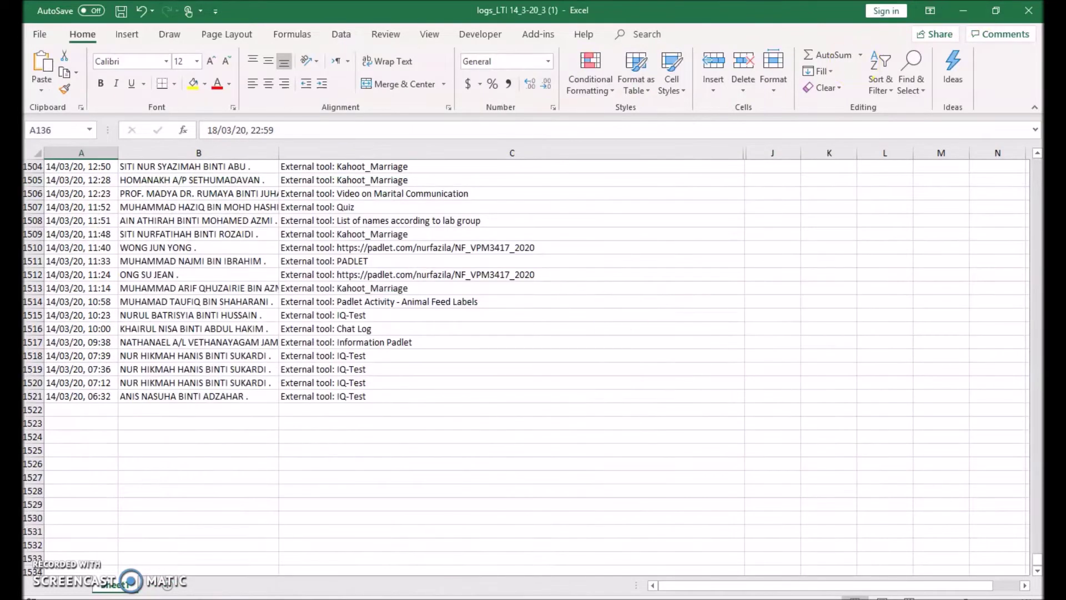
Step: Minimize the other Excel workbook, scroll the Logs page to the top, and re-expand Course administration
{"action": "left_click", "coordinate": [964, 12]}
{"action": "scroll", "coordinate": [394, 263], "scroll_direction": "up", "scroll_amount": 1}
{"action": "scroll", "coordinate": [396, 269], "scroll_direction": "up", "scroll_amount": 15}
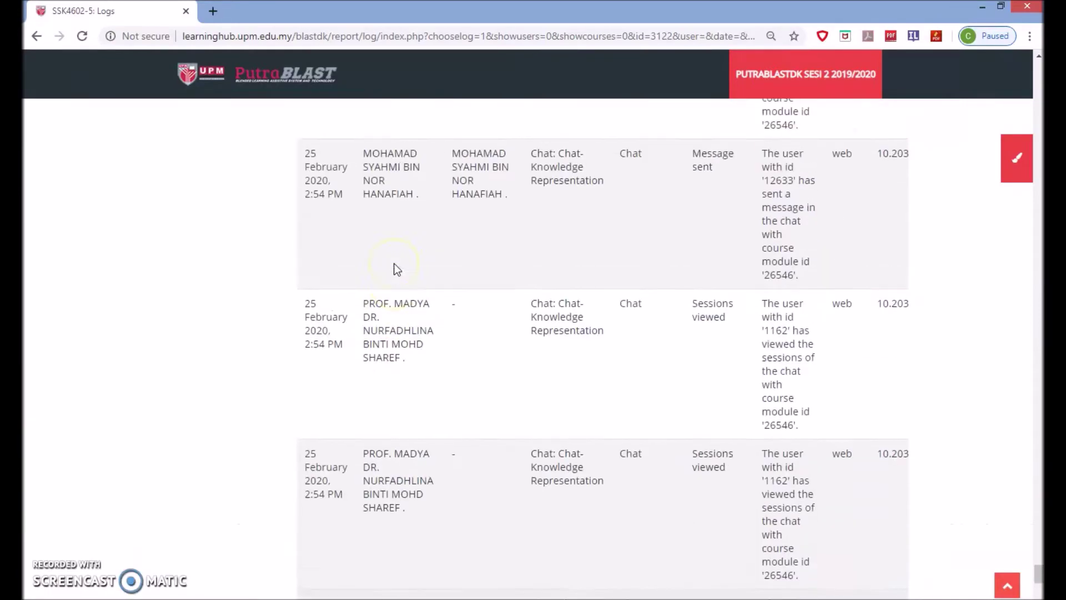
{"action": "scroll", "coordinate": [397, 269], "scroll_direction": "up", "scroll_amount": 5}
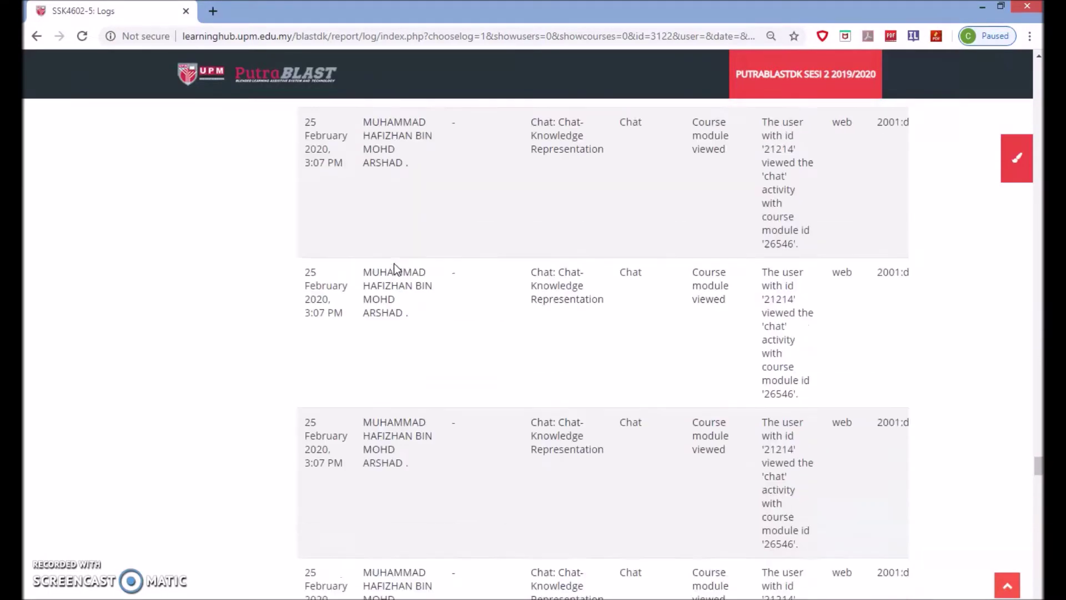
{"action": "left_click", "coordinate": [1007, 407]}
{"action": "left_click_drag", "start_coordinate": [1040, 460], "coordinate": [1019, 83]}
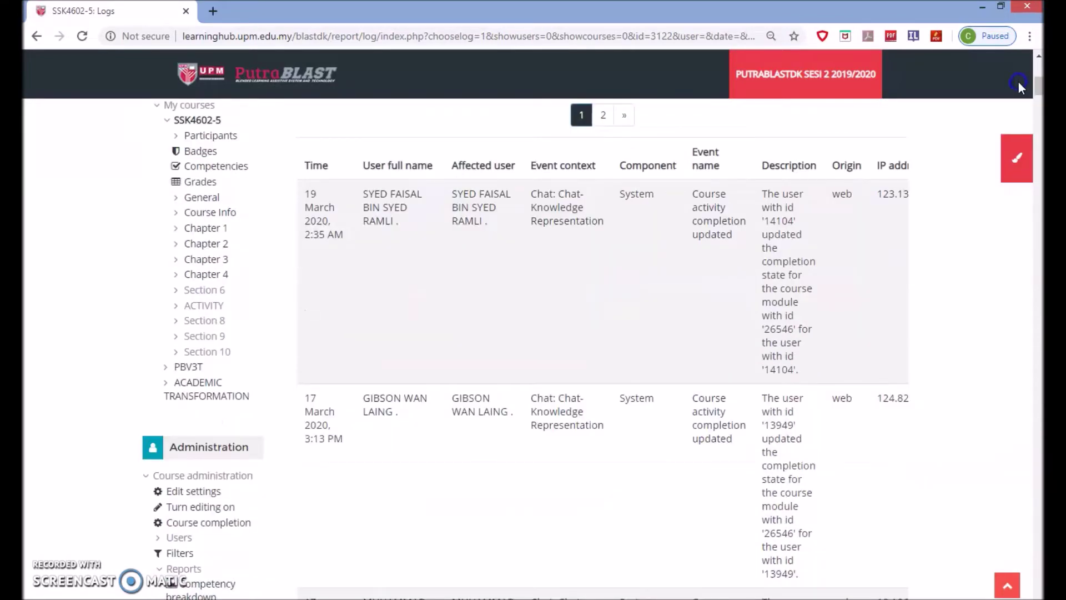
{"action": "left_click", "coordinate": [162, 481]}
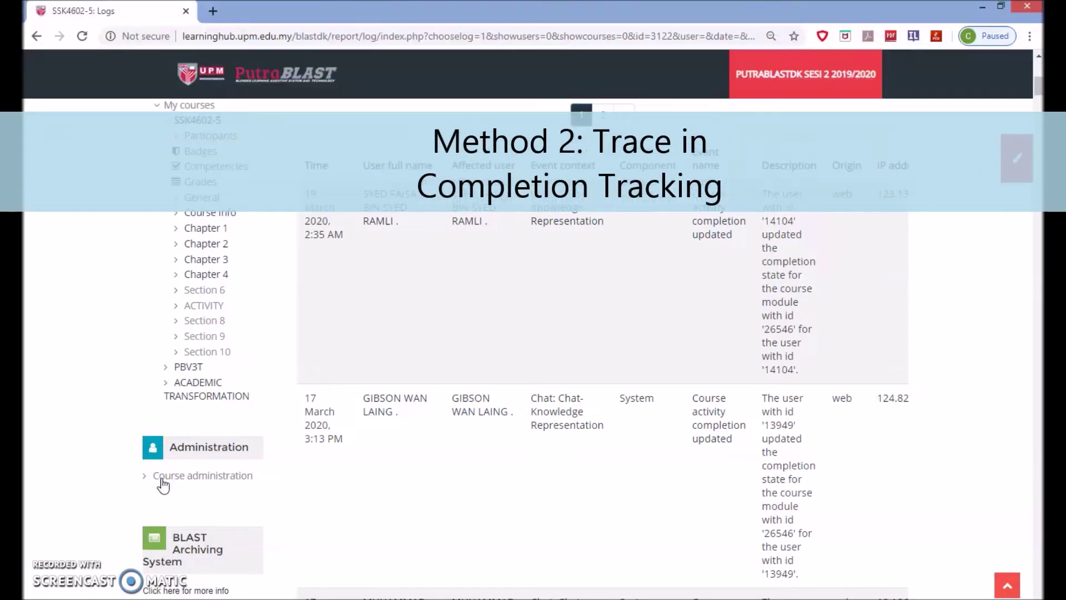
{"action": "left_click", "coordinate": [151, 478]}
Step: In Edit settings, confirm Completion tracking is Yes, then return to the SSK4602-5 course page
{"action": "left_click", "coordinate": [194, 493]}
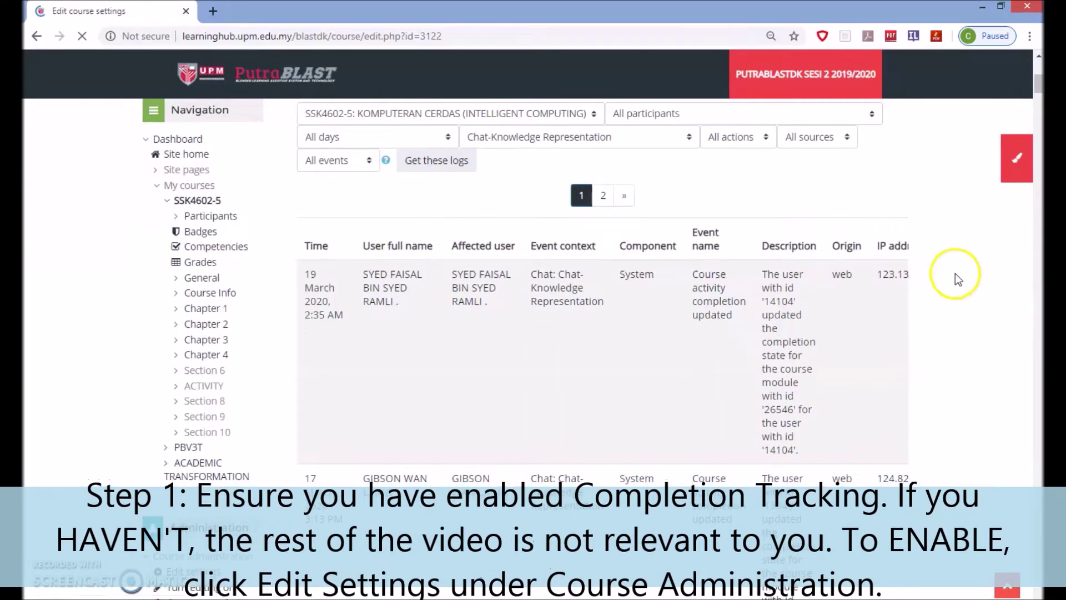
{"action": "scroll", "coordinate": [955, 272], "scroll_direction": "down", "scroll_amount": 15}
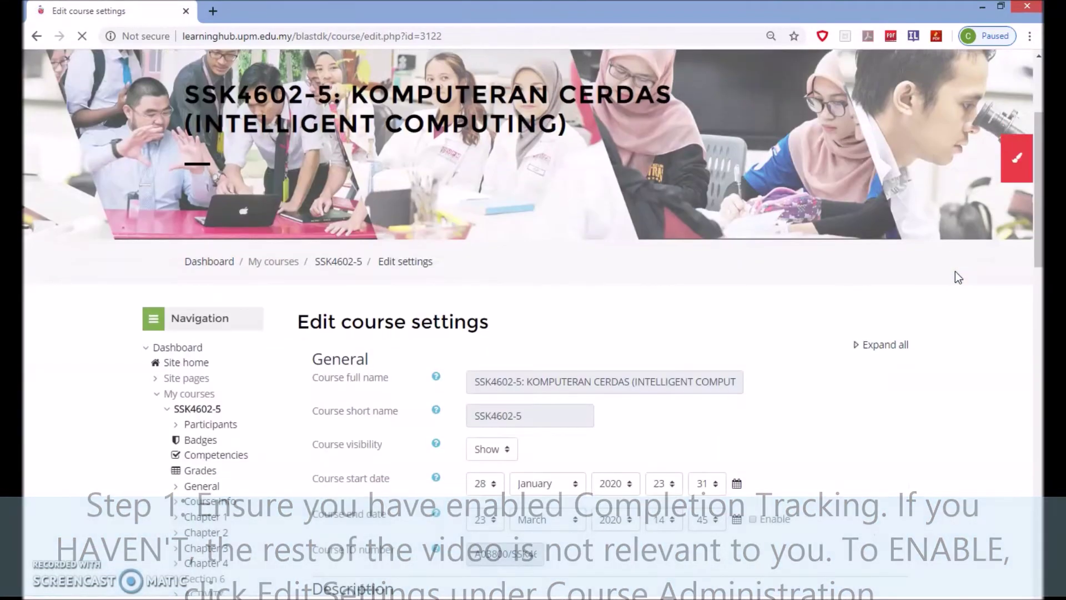
{"action": "scroll", "coordinate": [956, 271], "scroll_direction": "down", "scroll_amount": 1}
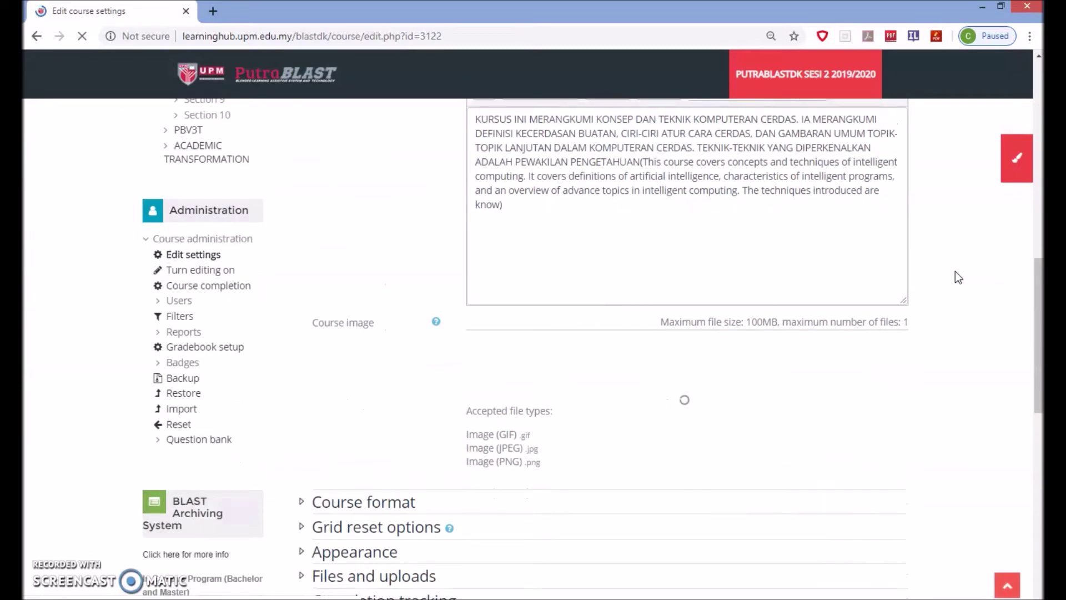
{"action": "scroll", "coordinate": [429, 417], "scroll_direction": "down", "scroll_amount": 4}
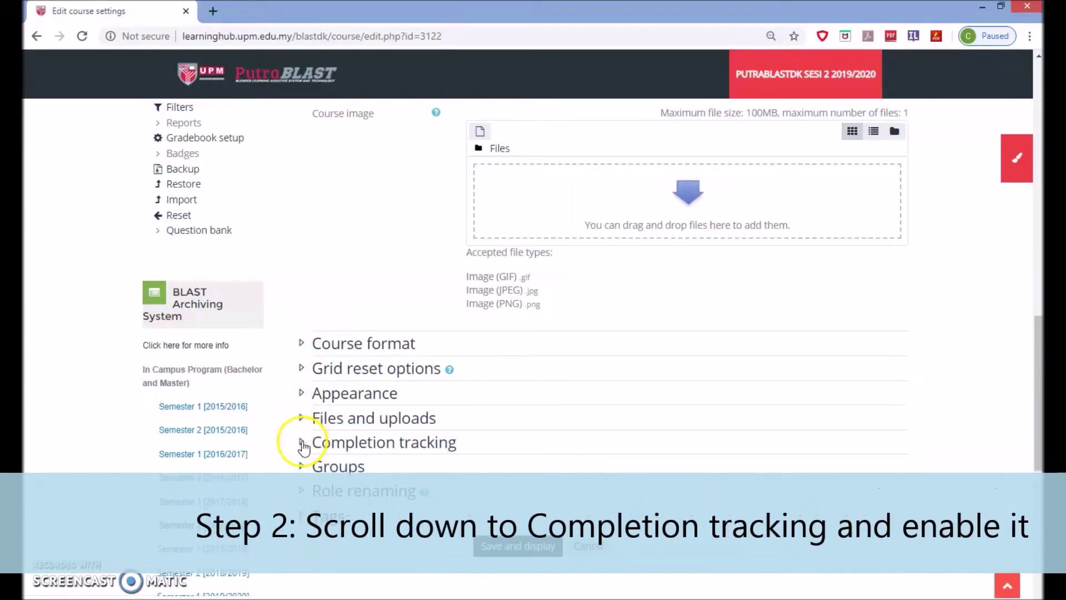
{"action": "left_click", "coordinate": [303, 442]}
{"action": "scroll", "coordinate": [538, 411], "scroll_direction": "down", "scroll_amount": 3}
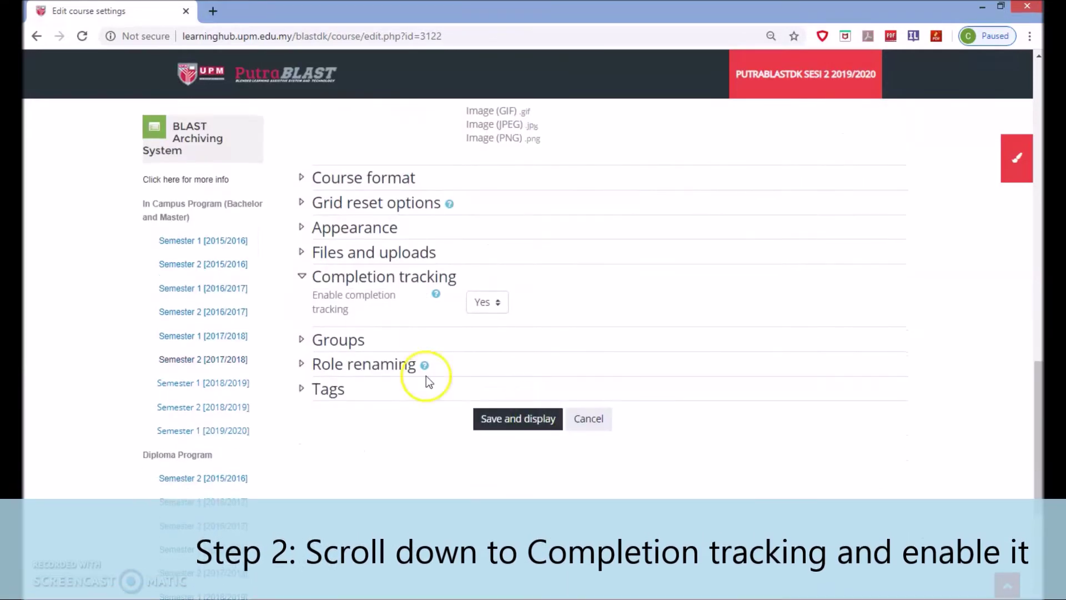
{"action": "scroll", "coordinate": [488, 306], "scroll_direction": "up", "scroll_amount": 5}
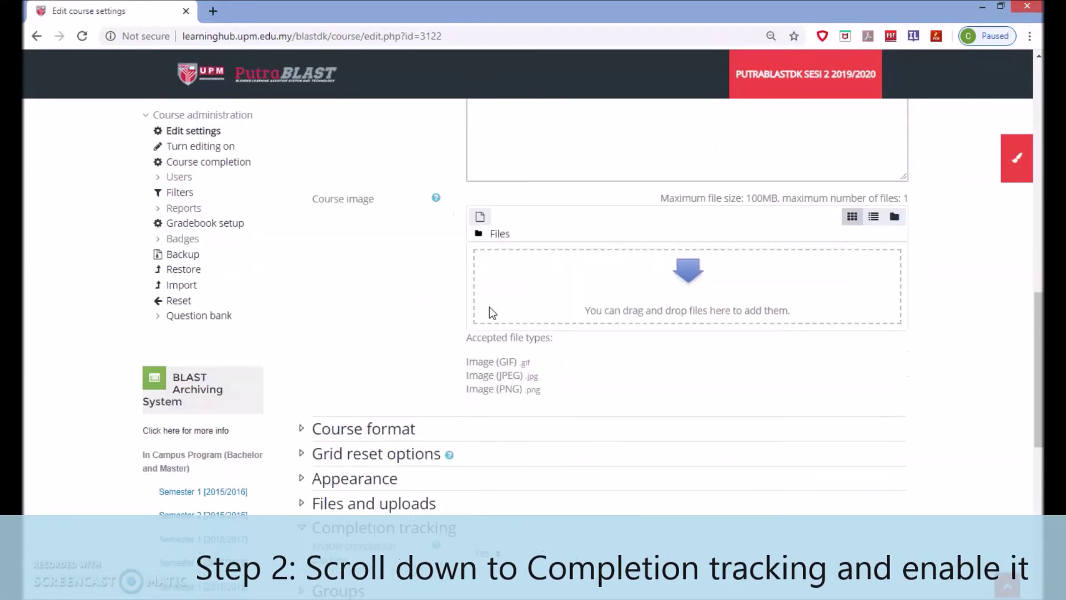
{"action": "scroll", "coordinate": [331, 307], "scroll_direction": "up", "scroll_amount": 5}
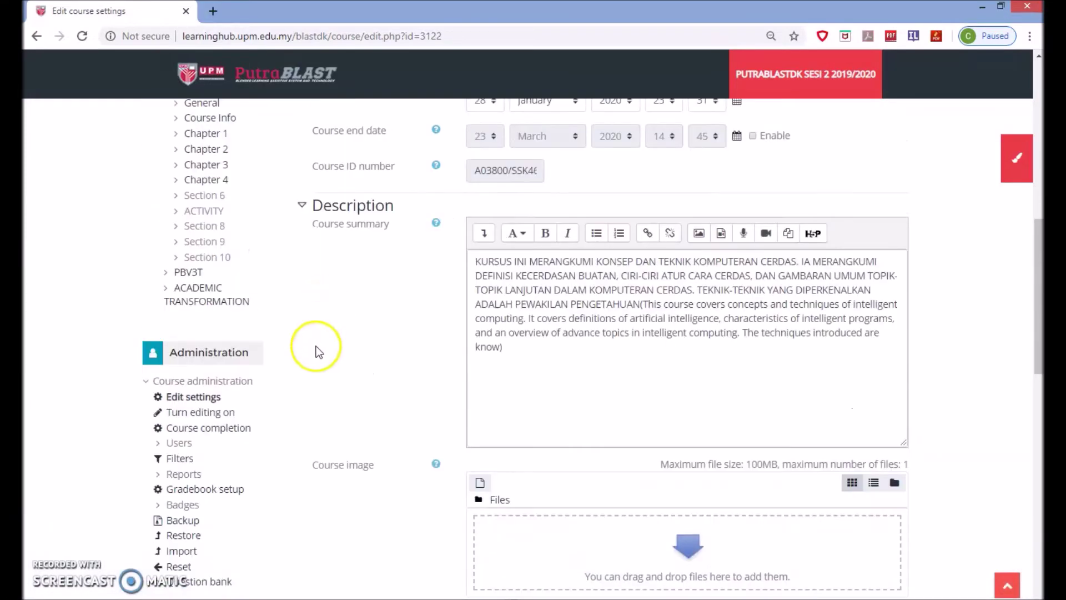
{"action": "scroll", "coordinate": [319, 352], "scroll_direction": "up", "scroll_amount": 3}
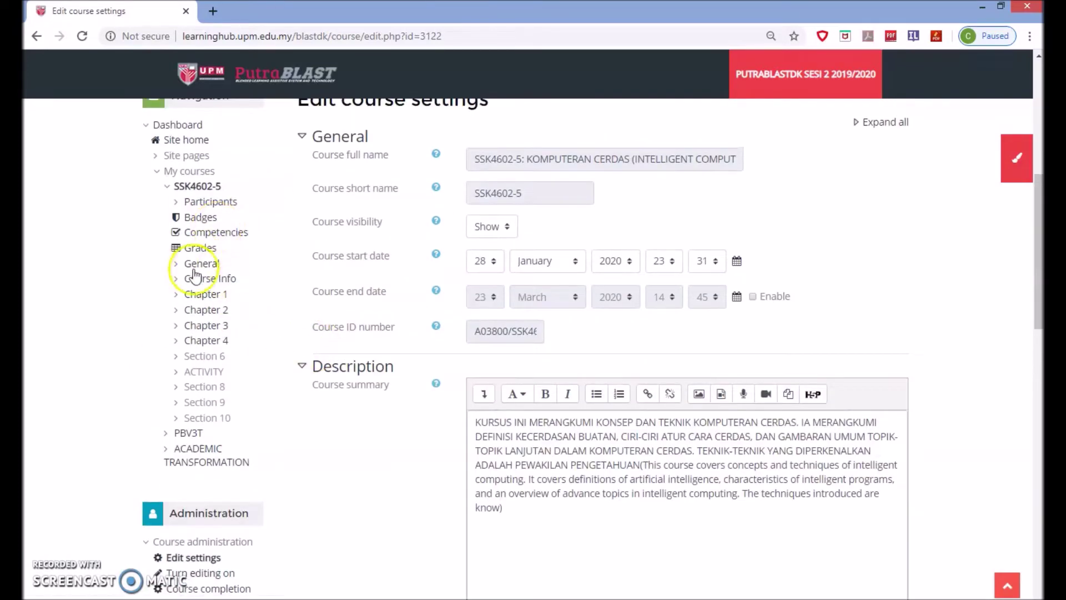
{"action": "left_click", "coordinate": [193, 186]}
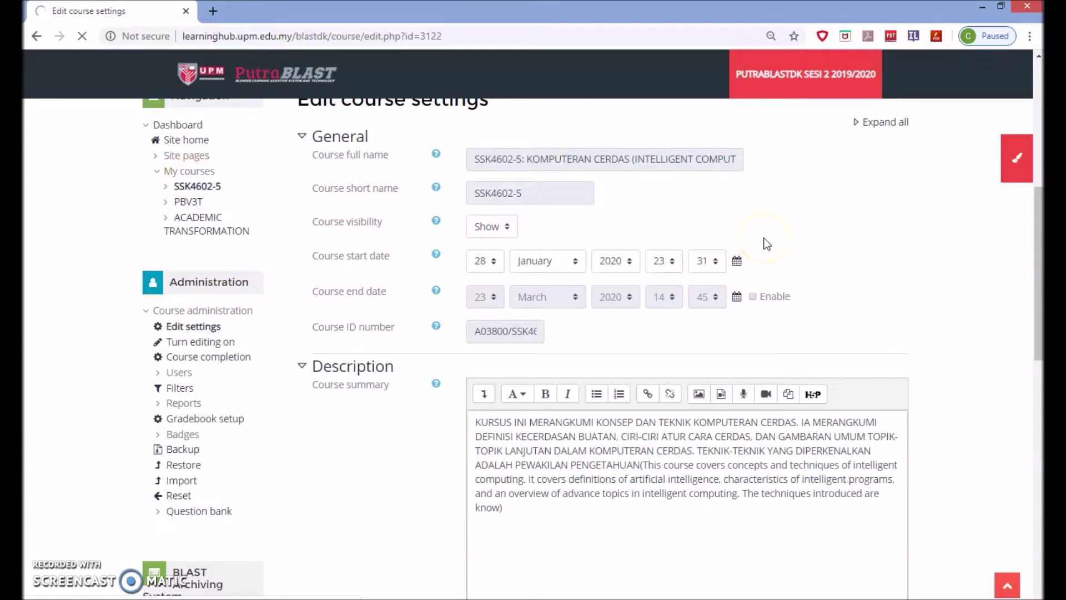
{"action": "scroll", "coordinate": [766, 243], "scroll_direction": "up", "scroll_amount": 4}
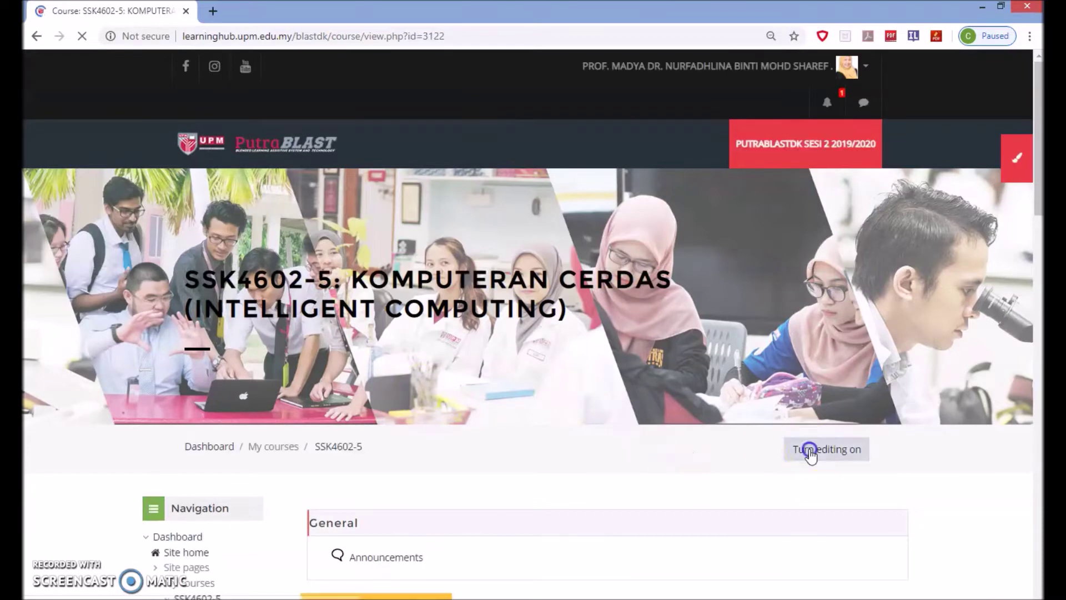
Step: Scroll down the course page to the end of Chapter 1
{"action": "scroll", "coordinate": [811, 454], "scroll_direction": "down", "scroll_amount": 3}
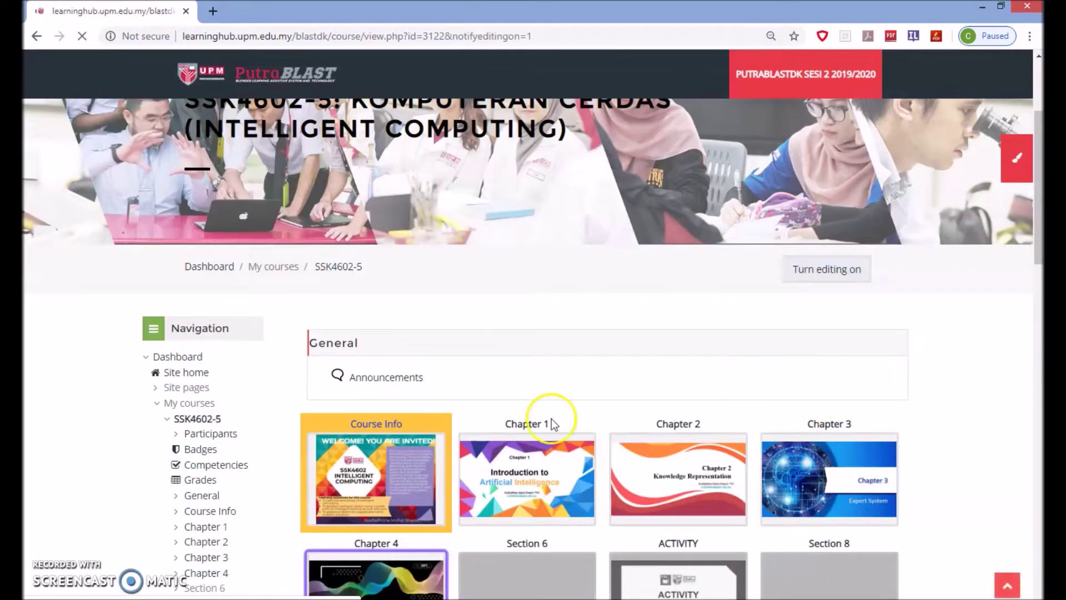
{"action": "scroll", "coordinate": [796, 434], "scroll_direction": "down", "scroll_amount": 5}
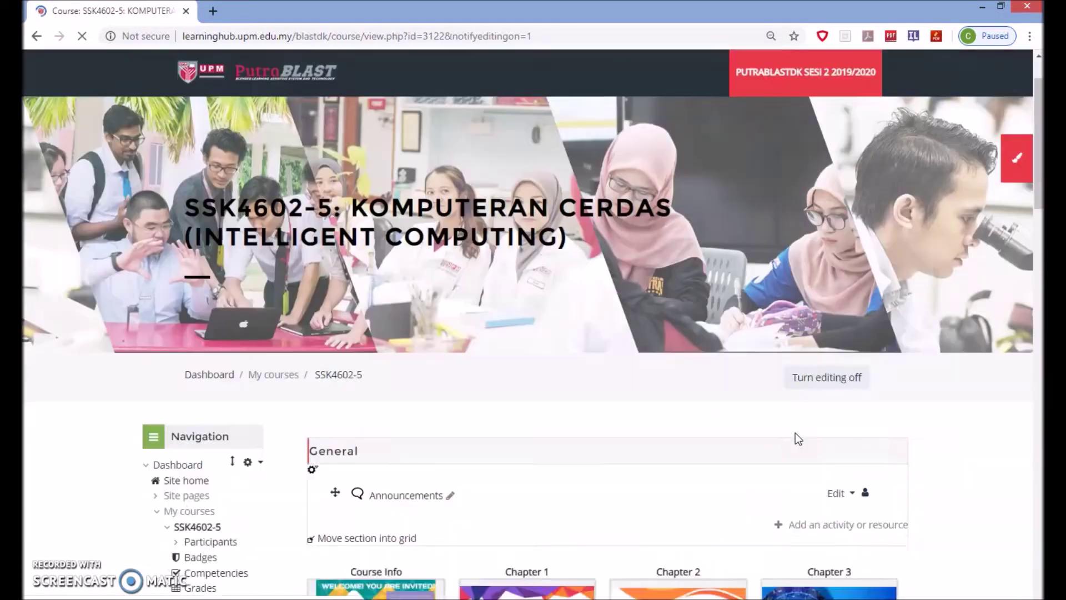
{"action": "scroll", "coordinate": [795, 432], "scroll_direction": "down", "scroll_amount": 4}
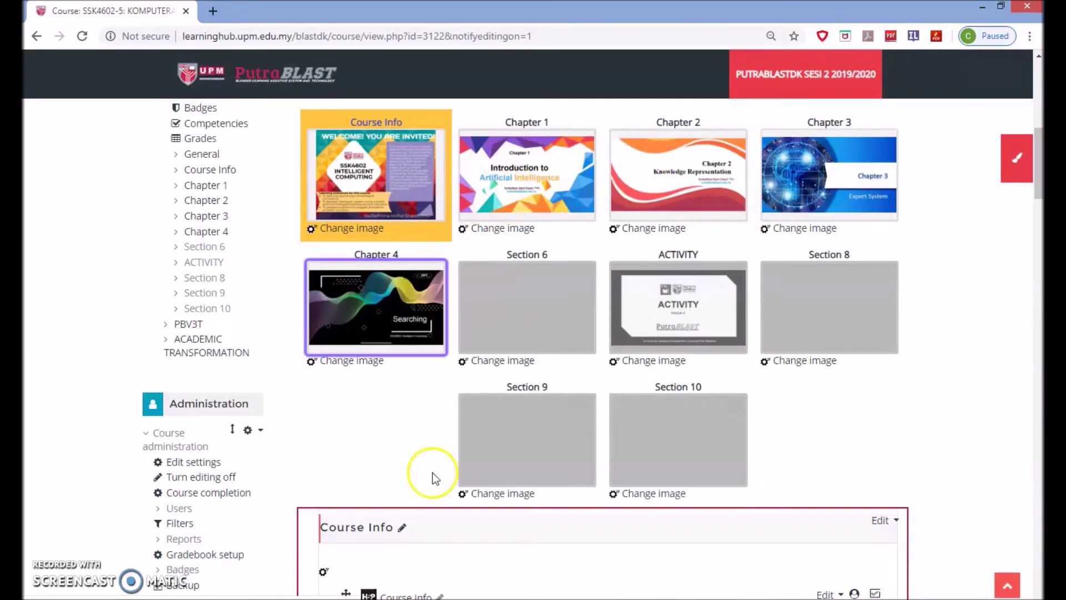
{"action": "scroll", "coordinate": [751, 485], "scroll_direction": "down", "scroll_amount": 16}
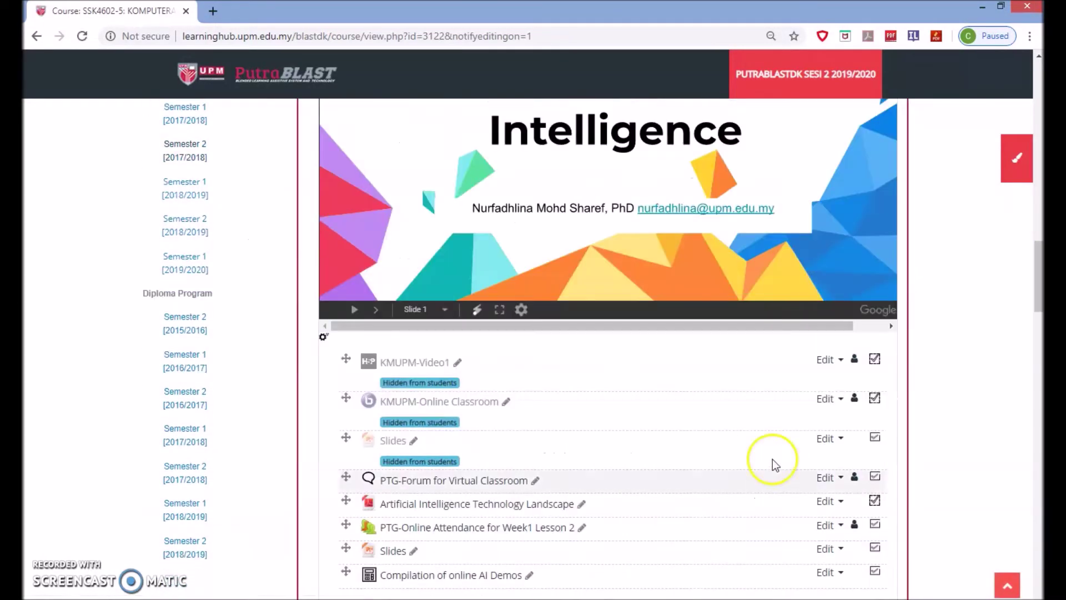
{"action": "scroll", "coordinate": [773, 461], "scroll_direction": "down", "scroll_amount": 7}
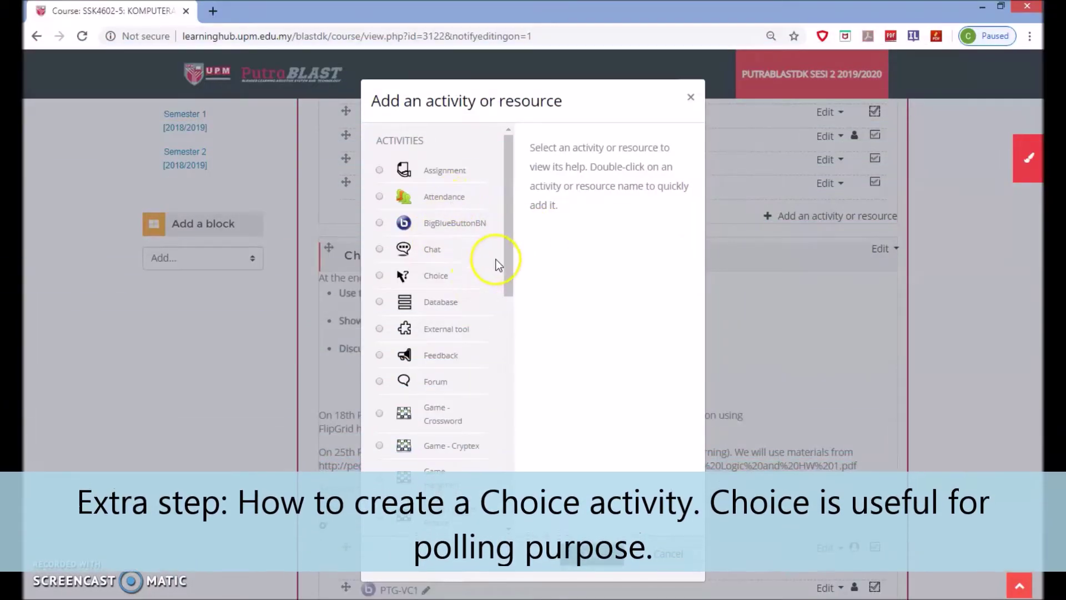
Step: Pick Choice in the activity chooser and add it to Chapter 1
{"action": "left_click", "coordinate": [432, 253]}
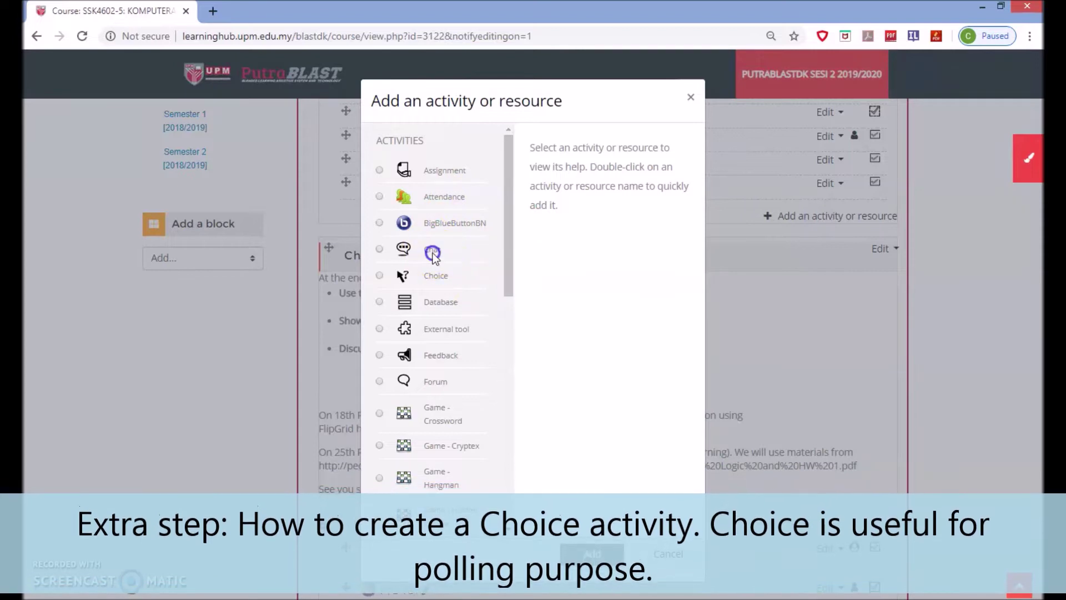
{"action": "left_click", "coordinate": [428, 276]}
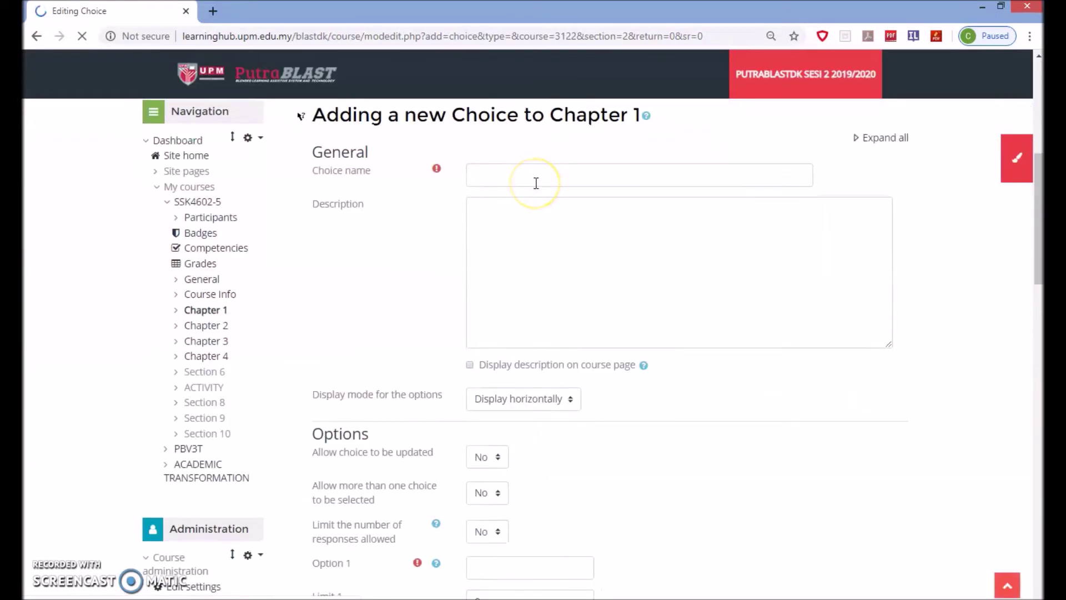
Step: Name the Choice poll 'What is the algorithm that you like best'
{"action": "left_click", "coordinate": [536, 183]}
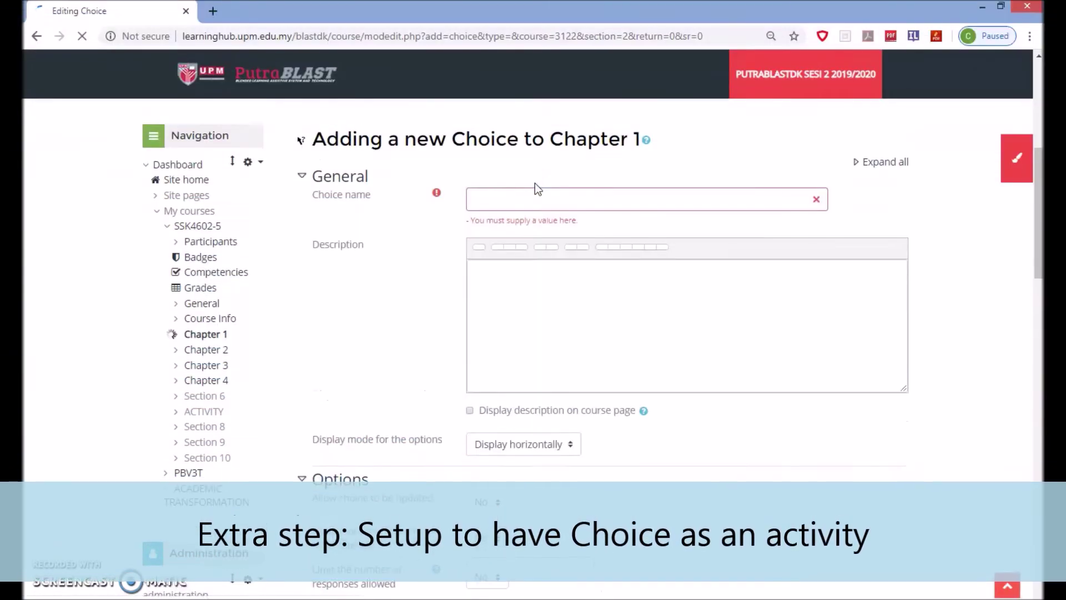
{"action": "scroll", "coordinate": [535, 182], "scroll_direction": "down", "scroll_amount": 6}
{"action": "scroll", "coordinate": [535, 183], "scroll_direction": "up", "scroll_amount": 3}
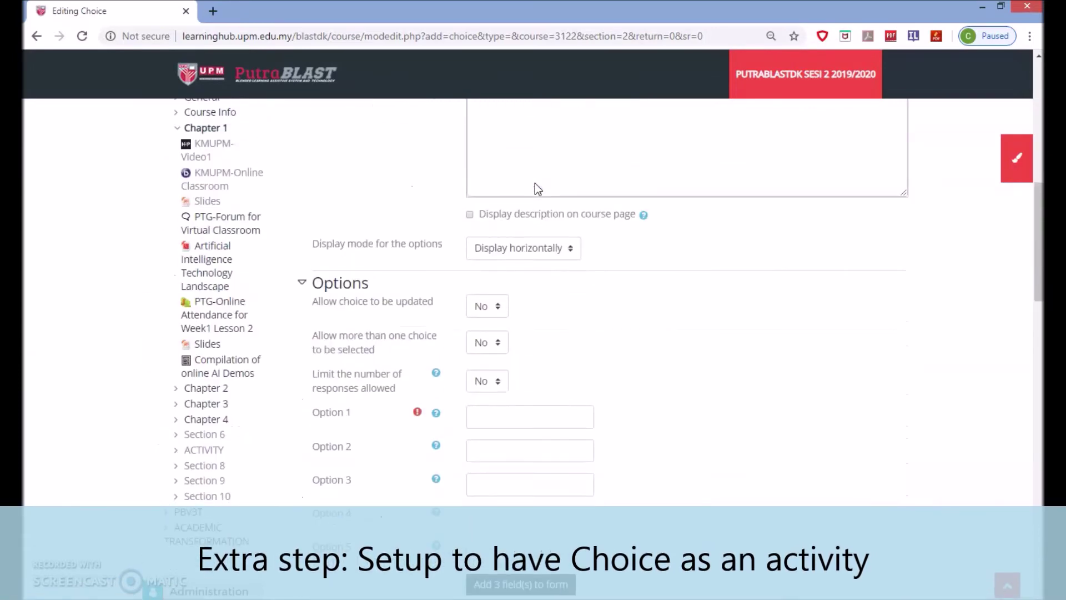
{"action": "scroll", "coordinate": [535, 182], "scroll_direction": "up", "scroll_amount": 10}
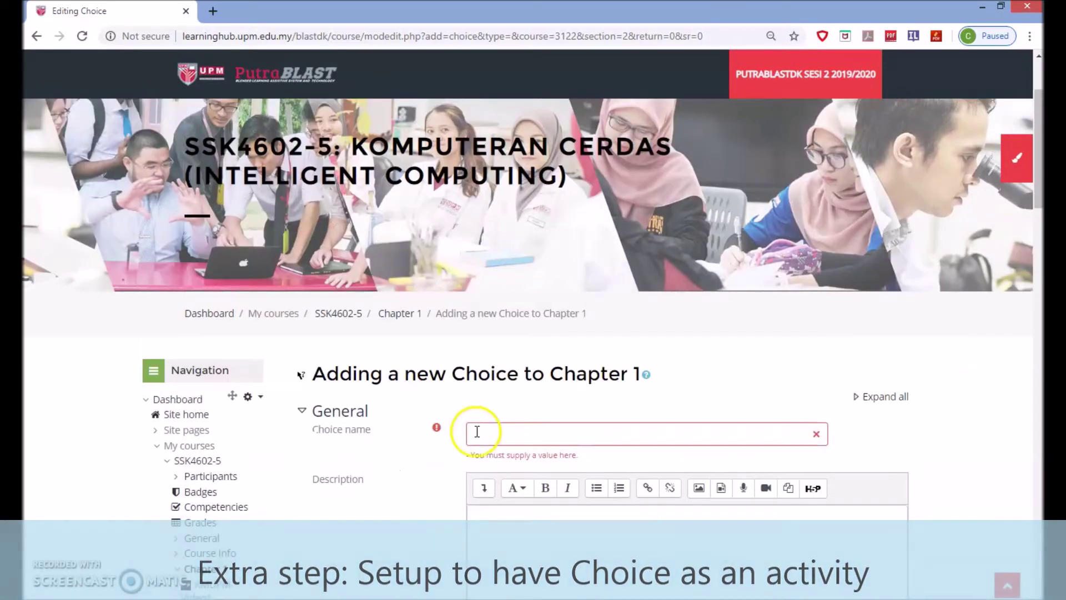
{"action": "left_click", "coordinate": [488, 432]}
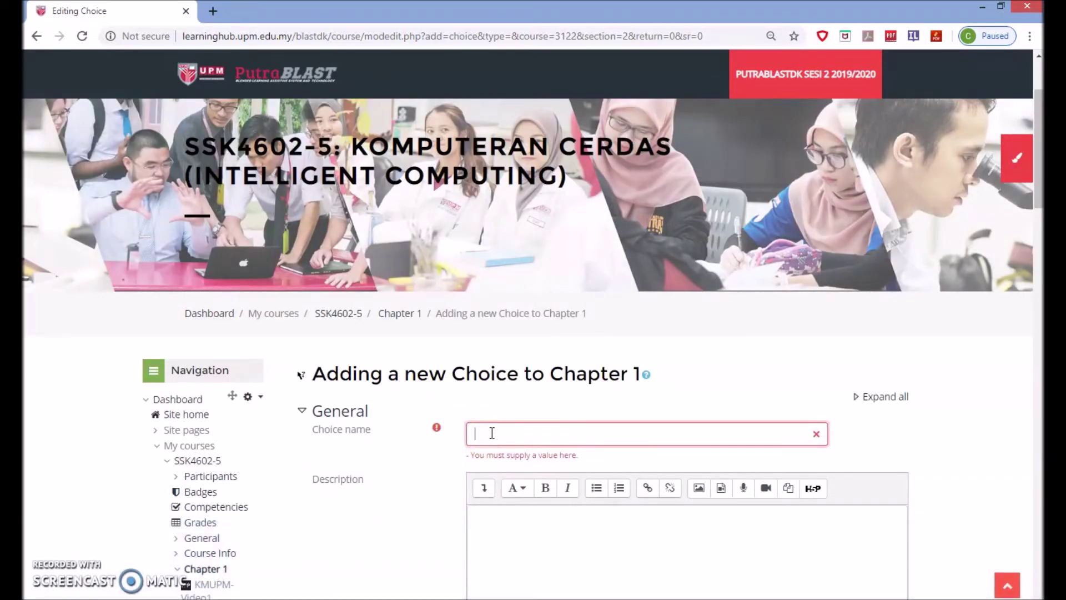
{"action": "type", "text": "What is the"}
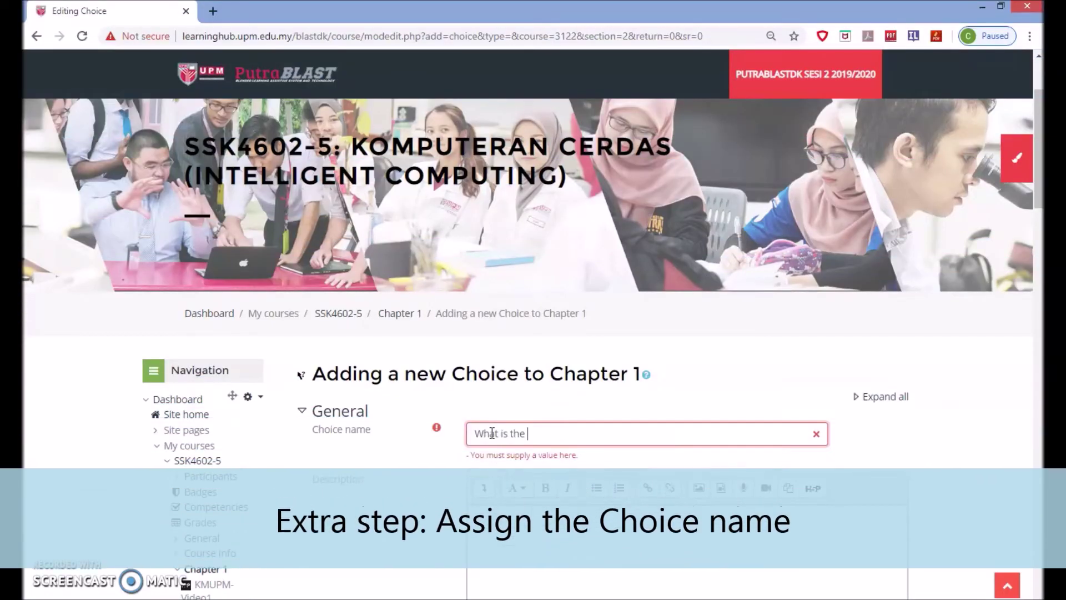
{"action": "type", "text": " algo"}
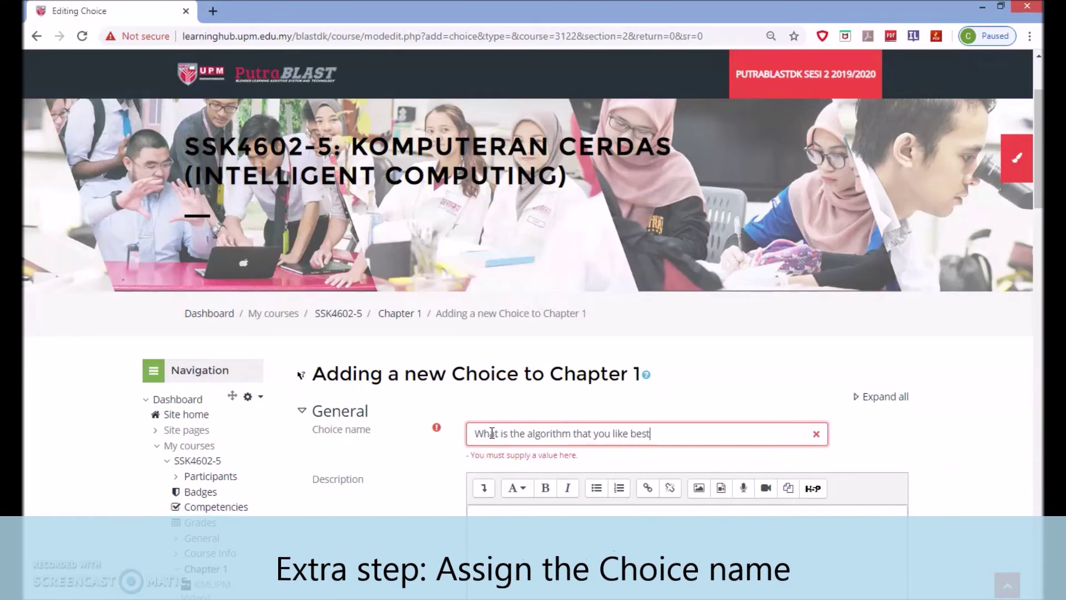
{"action": "type", "text": "rithm that you like best"}
Step: Enter KNN as the poll's Option 1
{"action": "scroll", "coordinate": [492, 433], "scroll_direction": "down", "scroll_amount": 9}
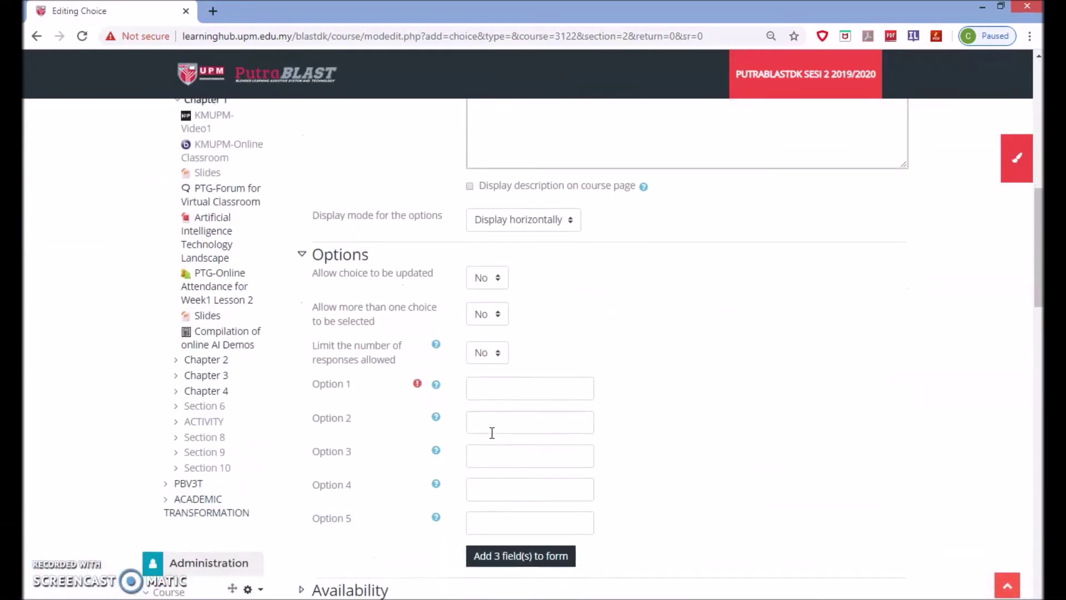
{"action": "left_click", "coordinate": [504, 398]}
{"action": "type", "text": "KNN"}
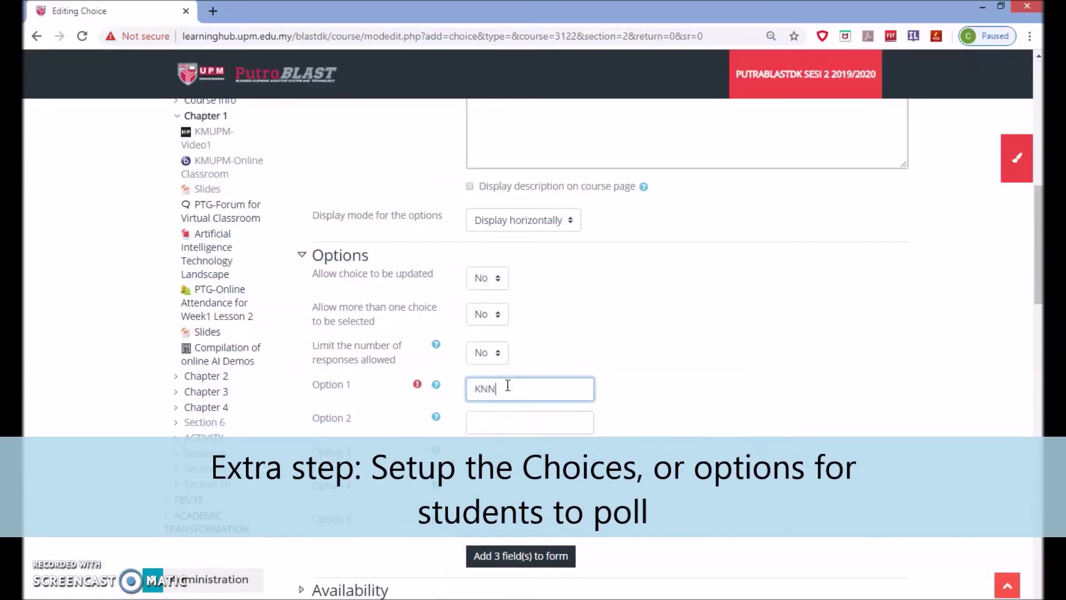
{"action": "scroll", "coordinate": [508, 386], "scroll_direction": "down", "scroll_amount": 6}
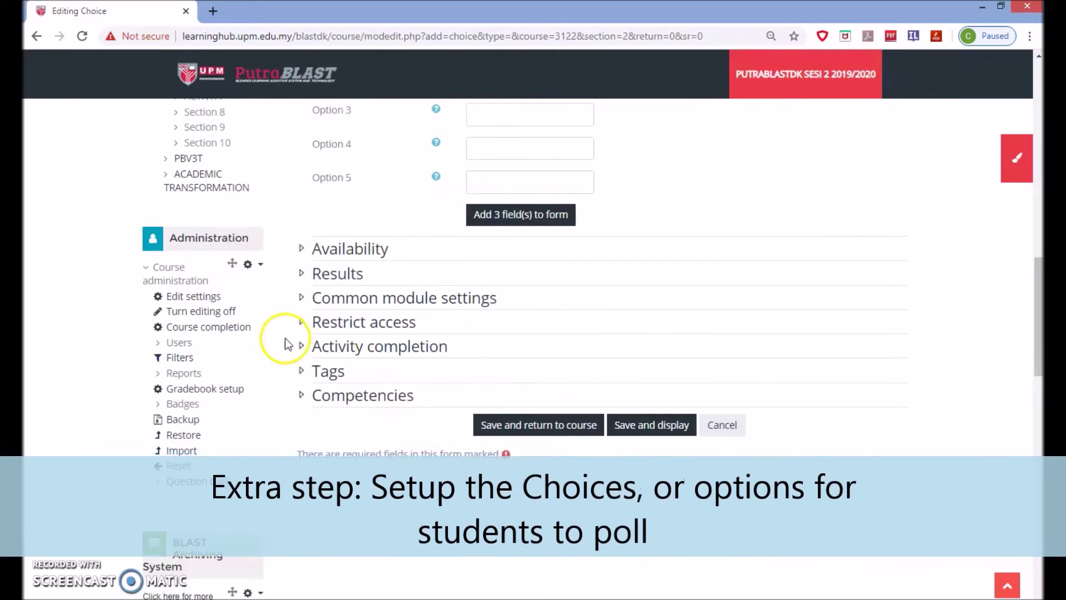
Step: Set Completion tracking to 'Show activity as complete when conditions are met'
{"action": "left_click", "coordinate": [304, 348]}
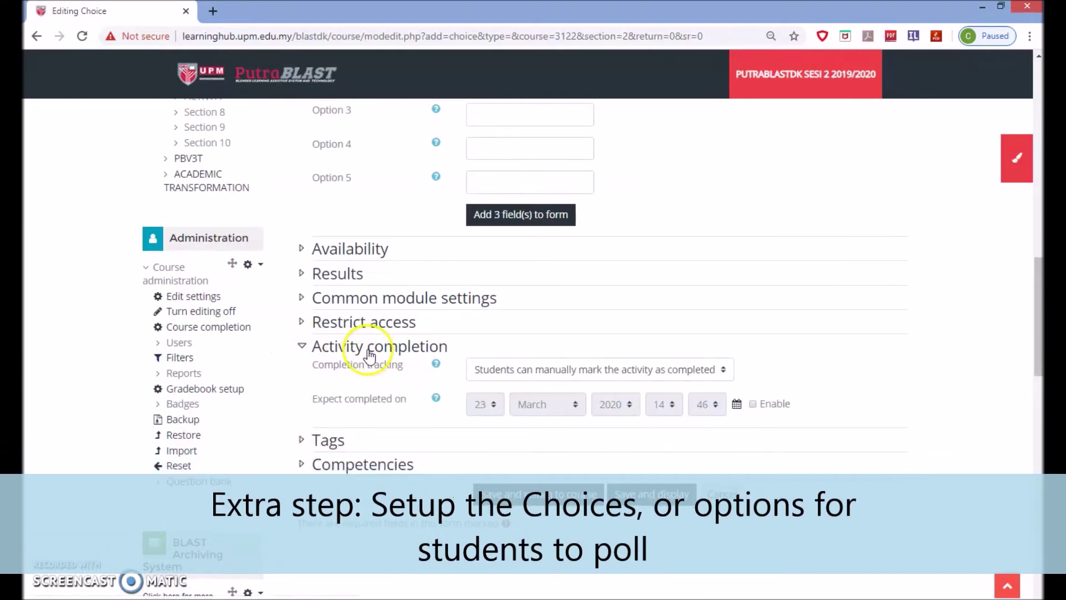
{"action": "left_click", "coordinate": [532, 371]}
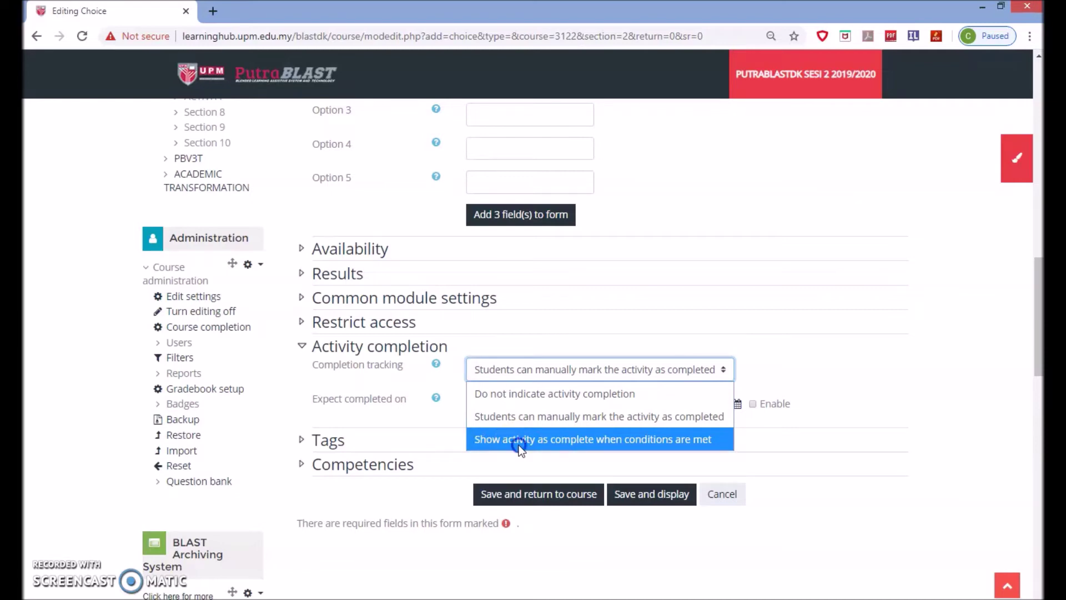
{"action": "left_click", "coordinate": [518, 445]}
Step: Fill in Decision Tree and Neural Network as the remaining poll options
{"action": "scroll", "coordinate": [679, 162], "scroll_direction": "up", "scroll_amount": 1}
{"action": "scroll", "coordinate": [683, 170], "scroll_direction": "up", "scroll_amount": 2}
{"action": "left_click", "coordinate": [471, 230]}
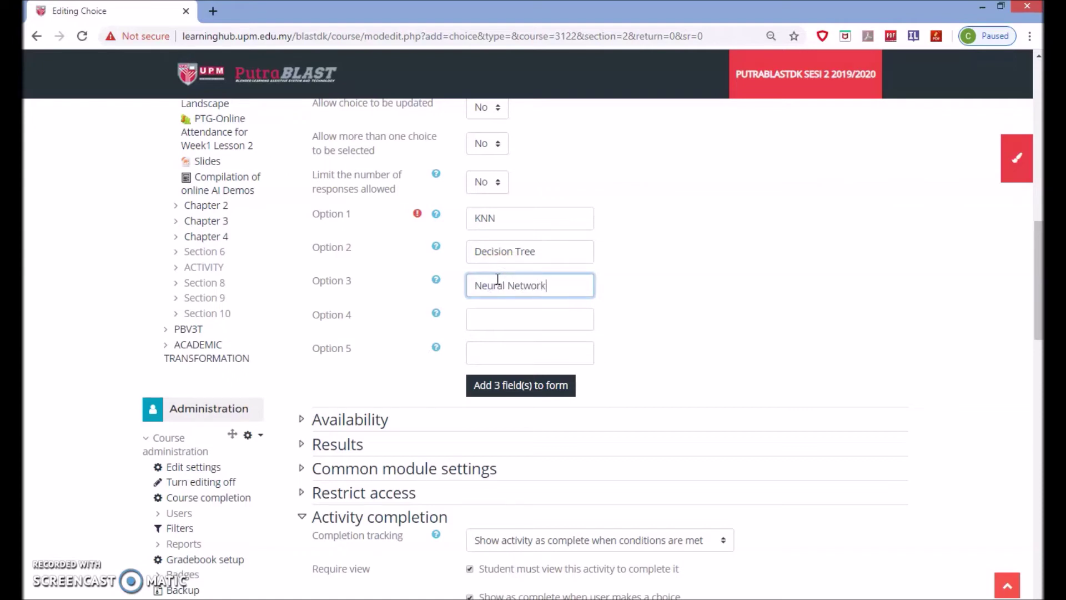
{"action": "scroll", "coordinate": [653, 351], "scroll_direction": "down", "scroll_amount": 8}
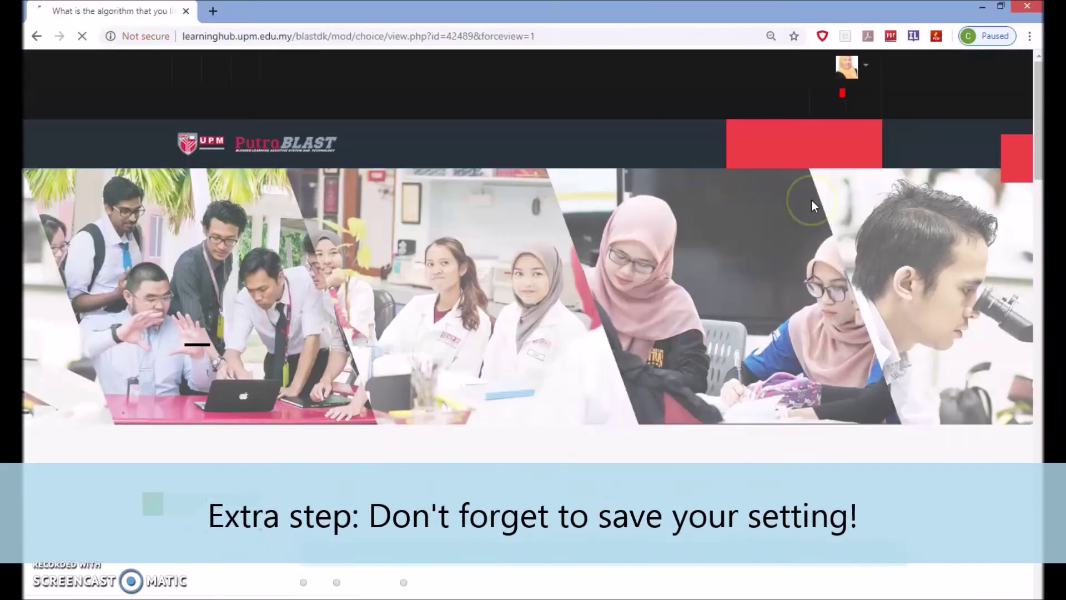
Step: Review the saved poll's three options, return to SSK4602-5, and expand its Reports list
{"action": "scroll", "coordinate": [561, 356], "scroll_direction": "down", "scroll_amount": 5}
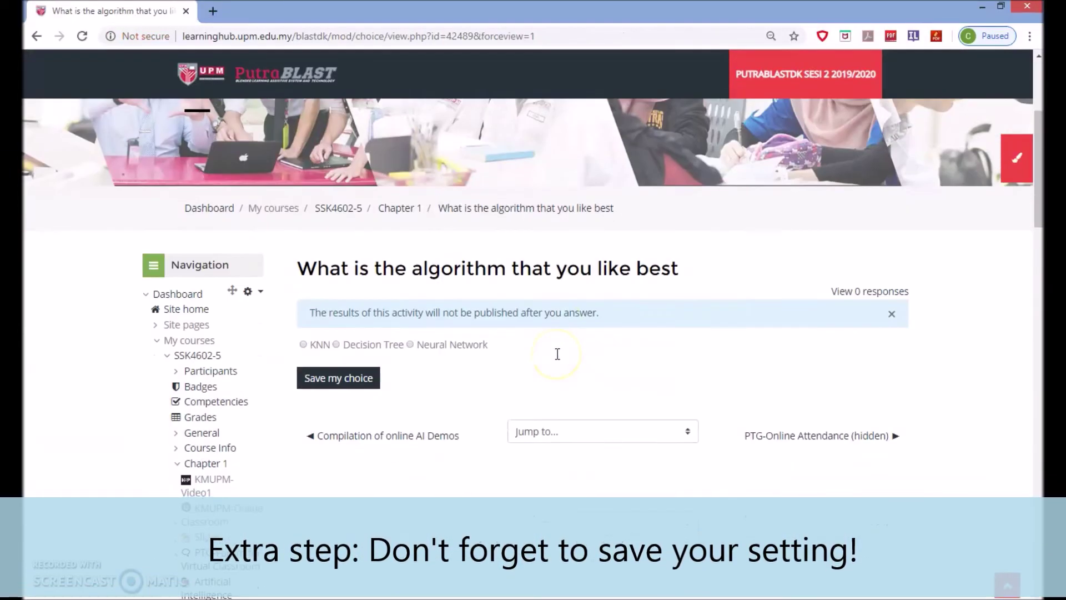
{"action": "scroll", "coordinate": [558, 360], "scroll_direction": "down", "scroll_amount": 7}
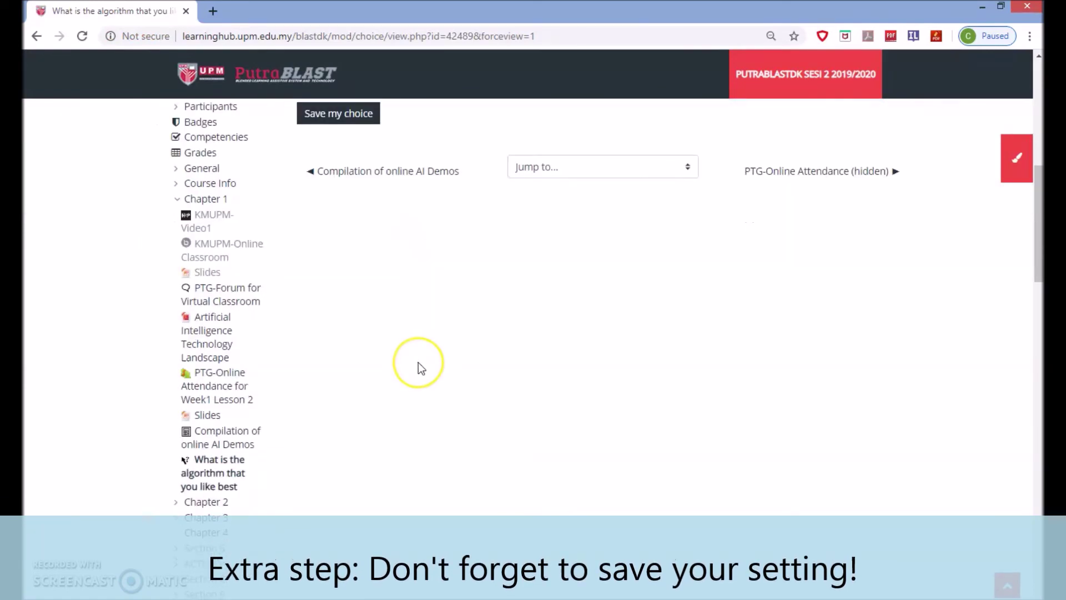
{"action": "scroll", "coordinate": [418, 363], "scroll_direction": "down", "scroll_amount": 6}
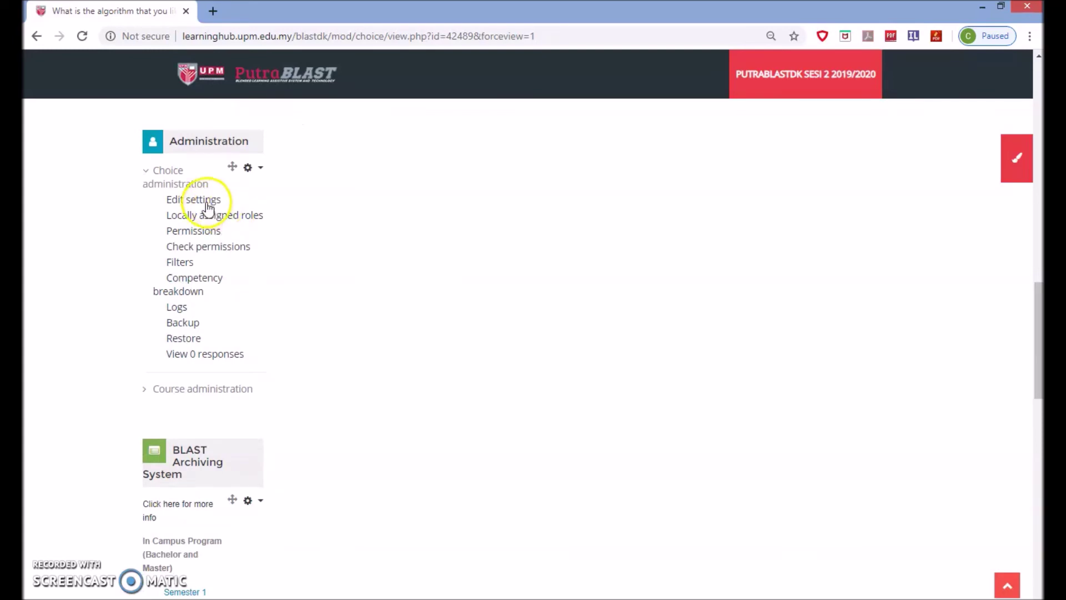
{"action": "scroll", "coordinate": [319, 197], "scroll_direction": "up", "scroll_amount": 15}
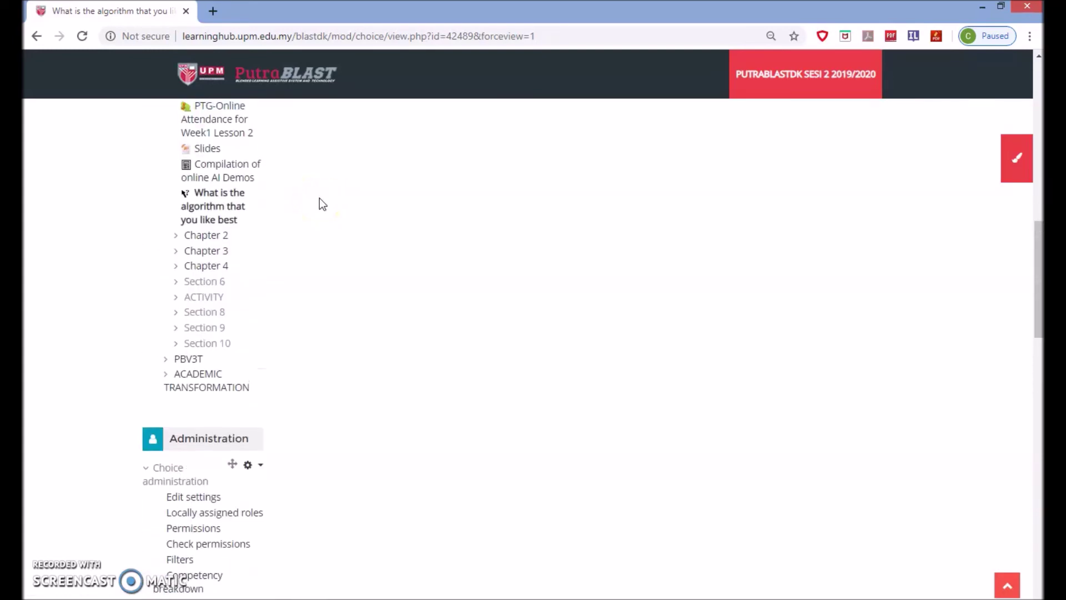
{"action": "left_click", "coordinate": [192, 313]}
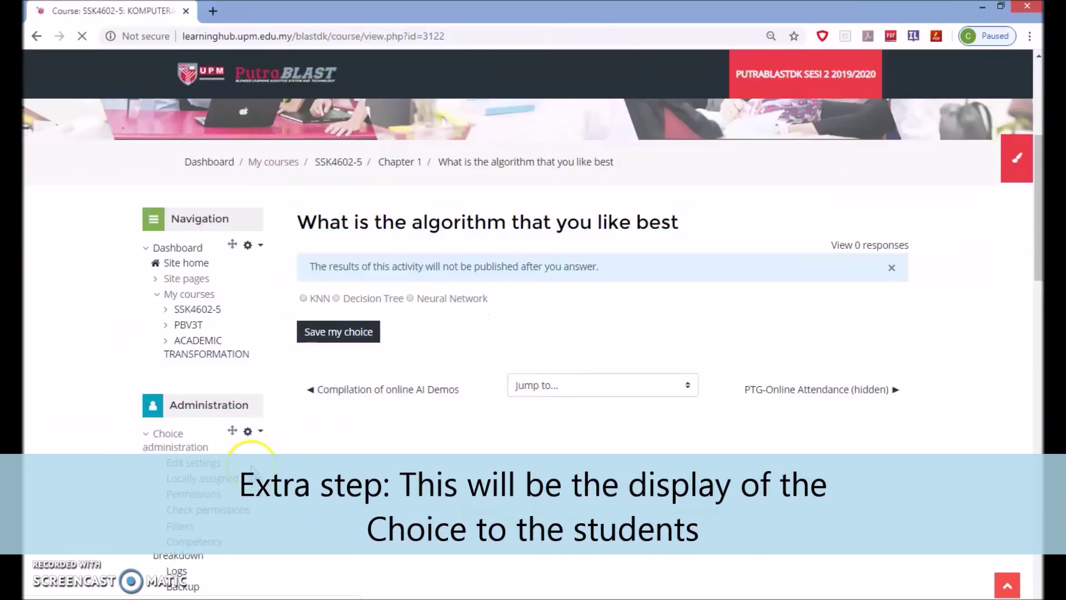
{"action": "scroll", "coordinate": [176, 537], "scroll_direction": "down", "scroll_amount": 10}
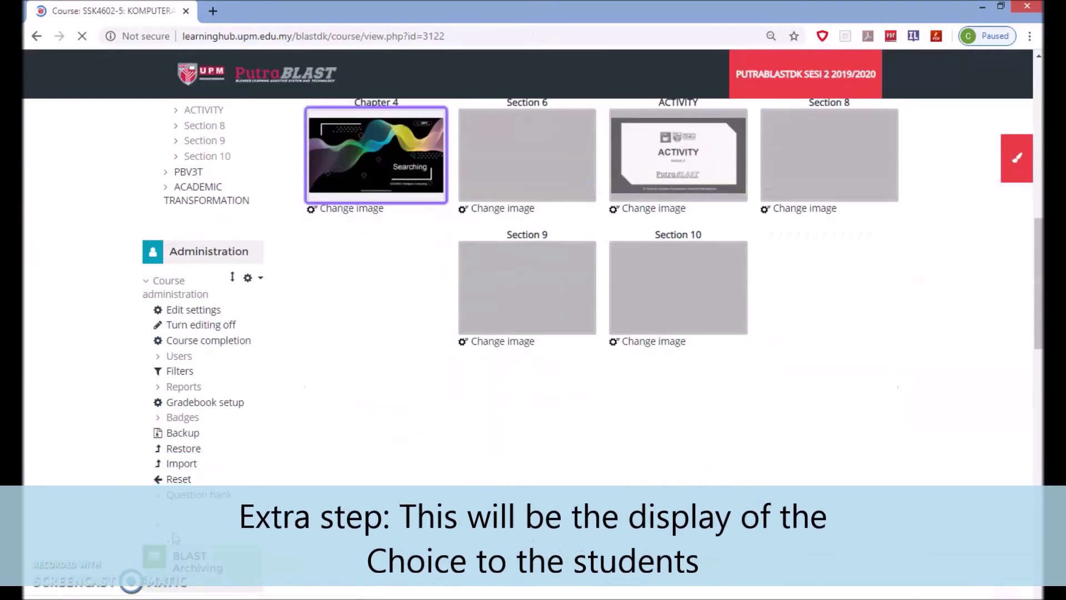
{"action": "left_click", "coordinate": [174, 388]}
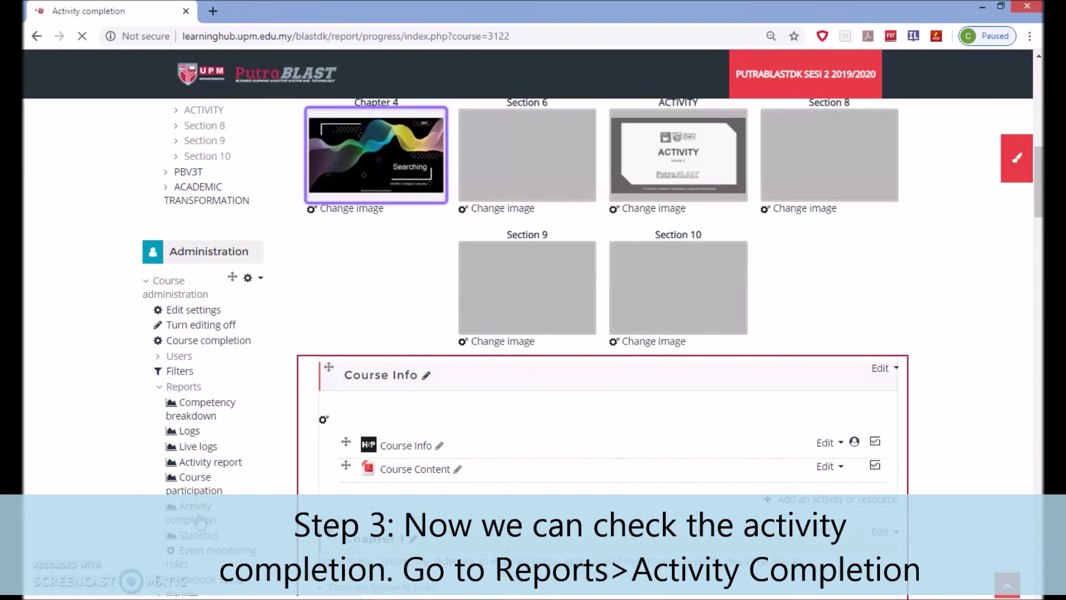
Step: Scroll through the SSK4602-5 Activity completion report to check each student's completion status
{"action": "scroll", "coordinate": [465, 418], "scroll_direction": "down", "scroll_amount": 10}
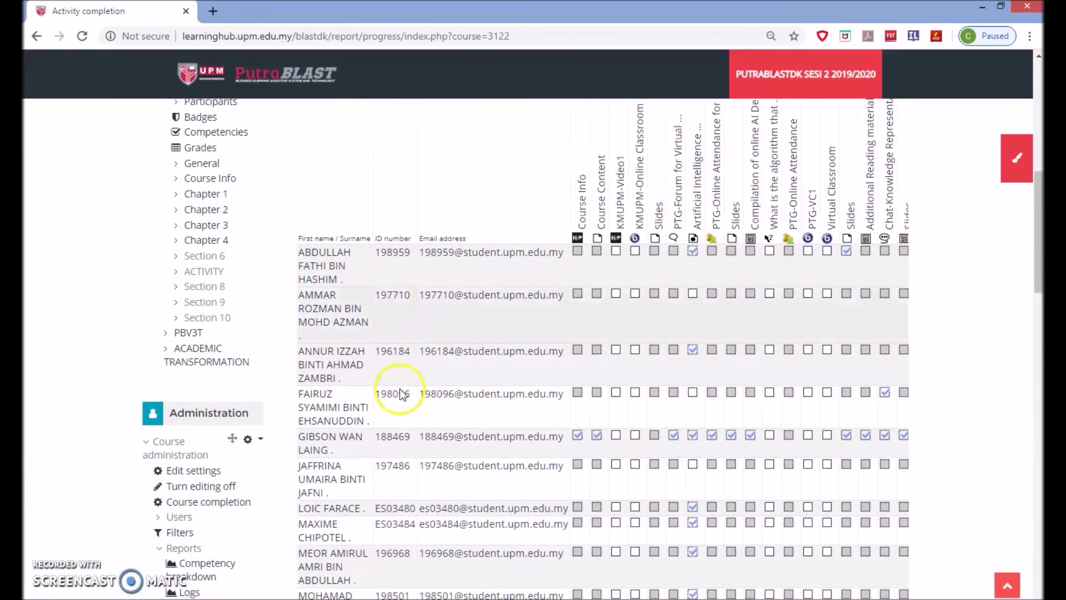
{"action": "scroll", "coordinate": [621, 273], "scroll_direction": "up", "scroll_amount": 1}
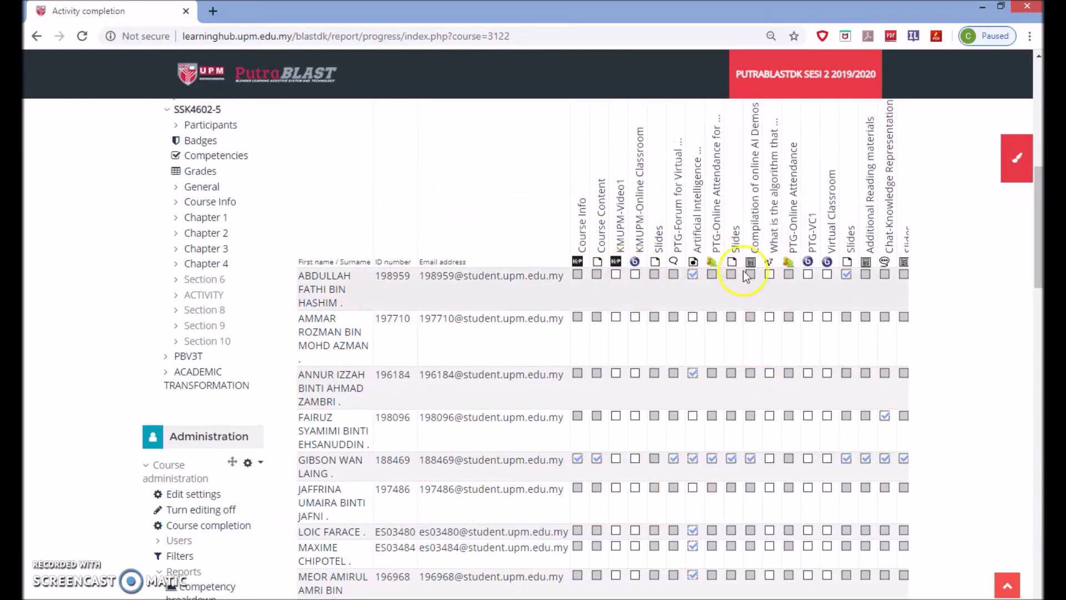
{"action": "scroll", "coordinate": [768, 461], "scroll_direction": "down", "scroll_amount": 5}
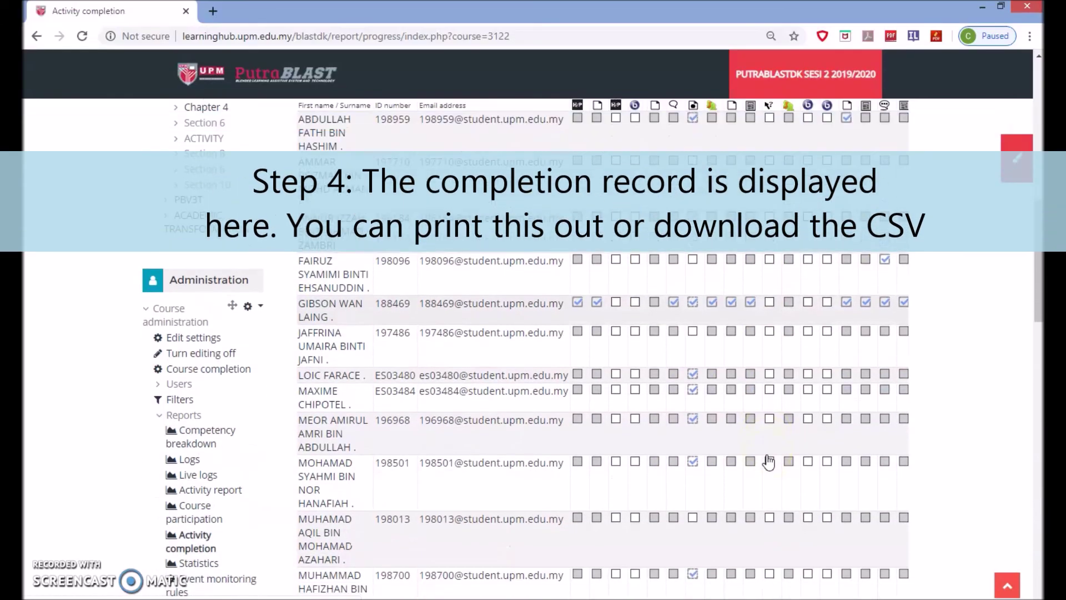
{"action": "scroll", "coordinate": [768, 460], "scroll_direction": "up", "scroll_amount": 3}
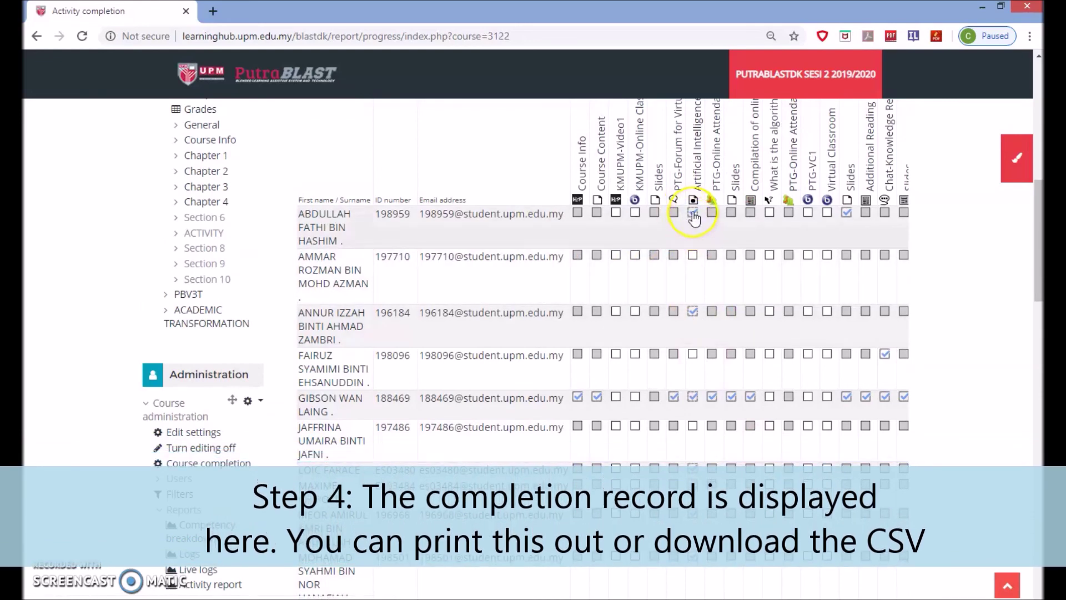
{"action": "mouse_move", "coordinate": [691, 215]}
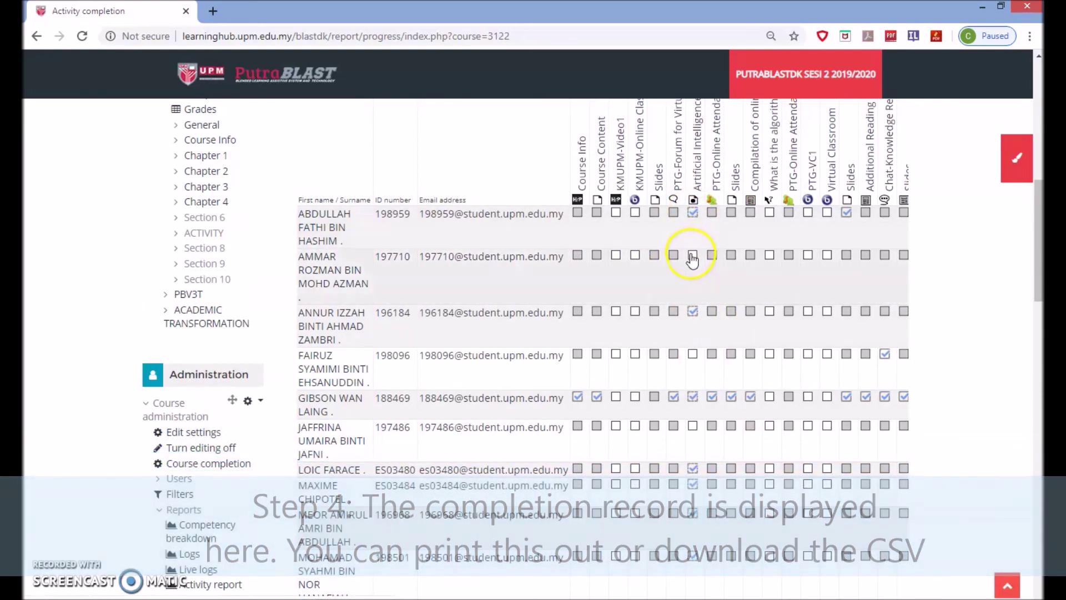
{"action": "mouse_move", "coordinate": [693, 261]}
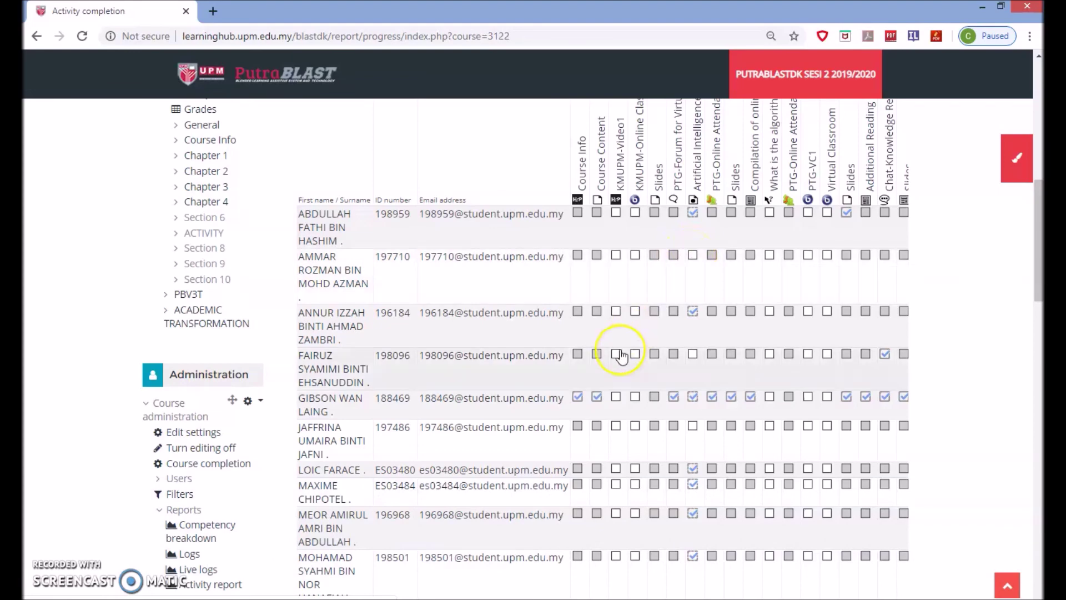
{"action": "scroll", "coordinate": [622, 352], "scroll_direction": "down", "scroll_amount": 2}
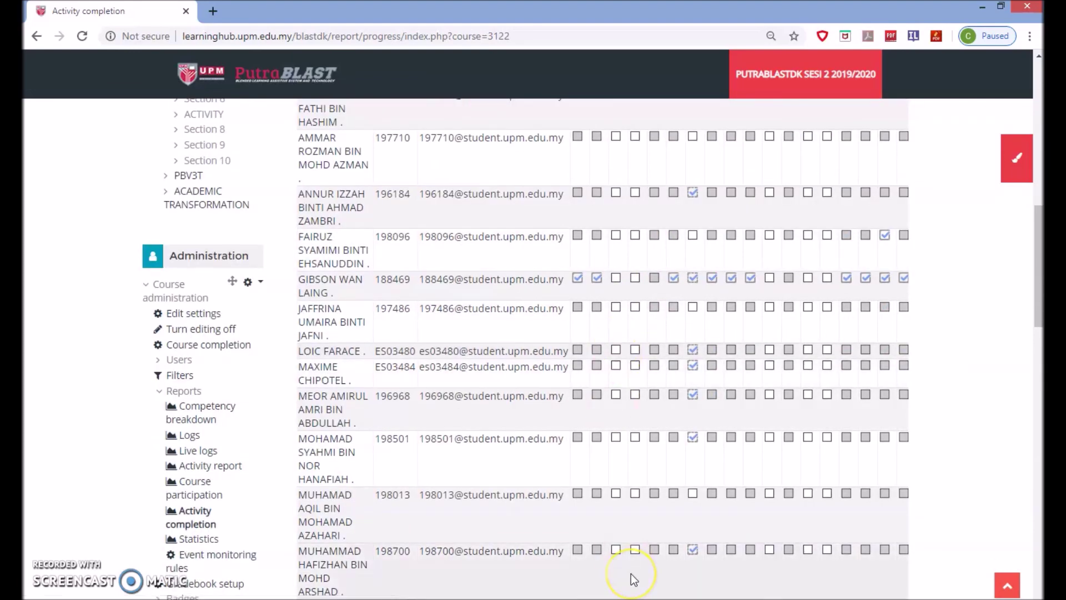